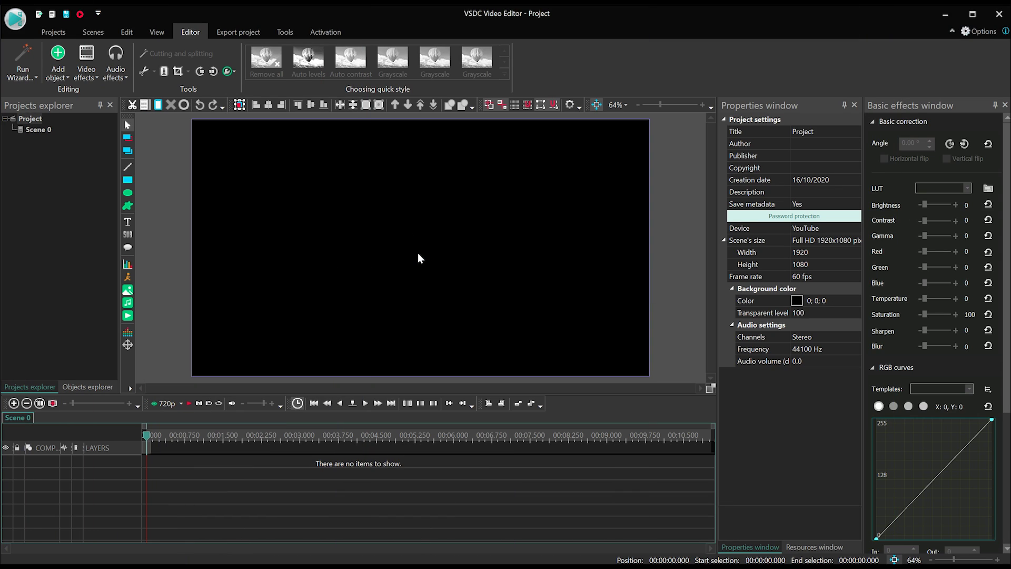
Step: Draw a white circle, centre it in the scene, and set its duration to 100 frames
left_click(131, 194)
key("Return")
left_click_drag(374, 196, 481, 304)
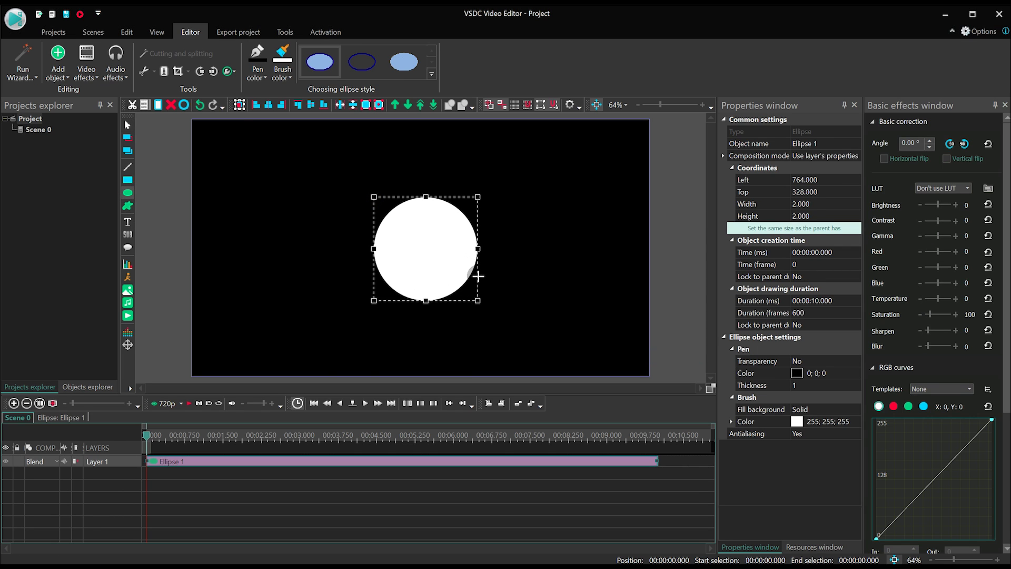
left_click(269, 106)
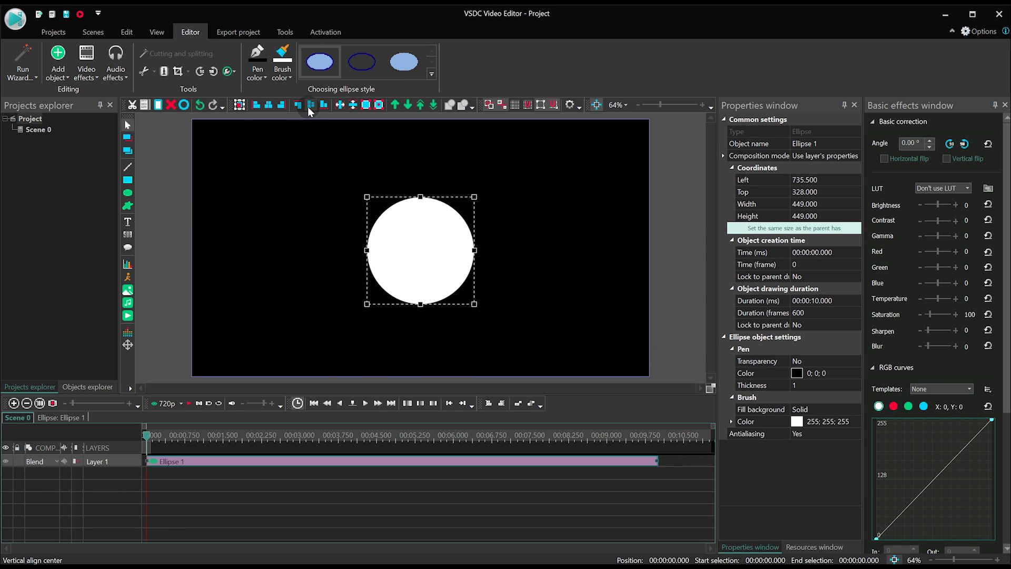
left_click(308, 106)
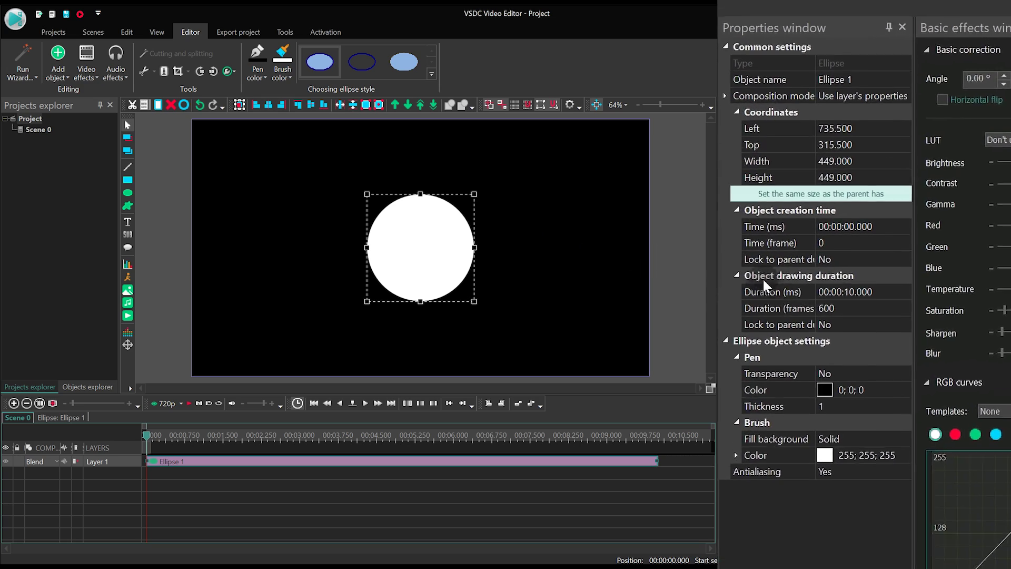
left_click(904, 299)
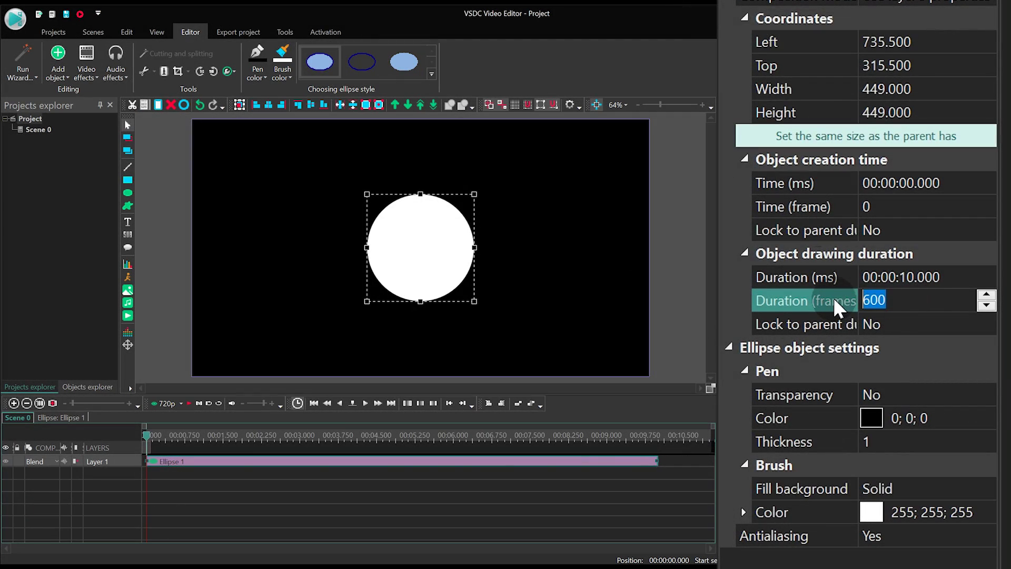
type("100")
key("Return")
left_click(543, 283)
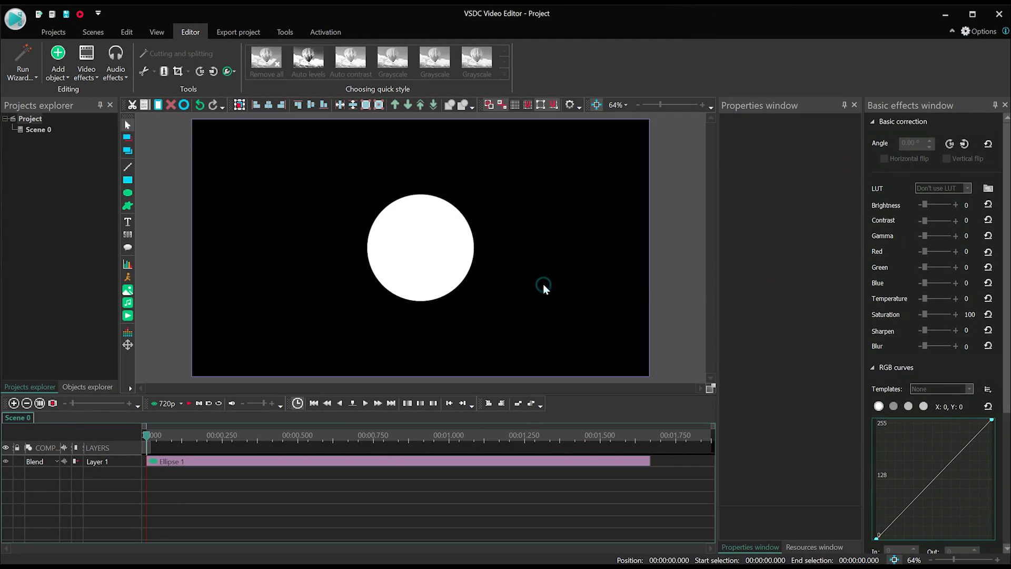
left_click(451, 256)
Step: Add a Wipe transition to the circle and stretch it back to the timeline start
left_click(86, 71)
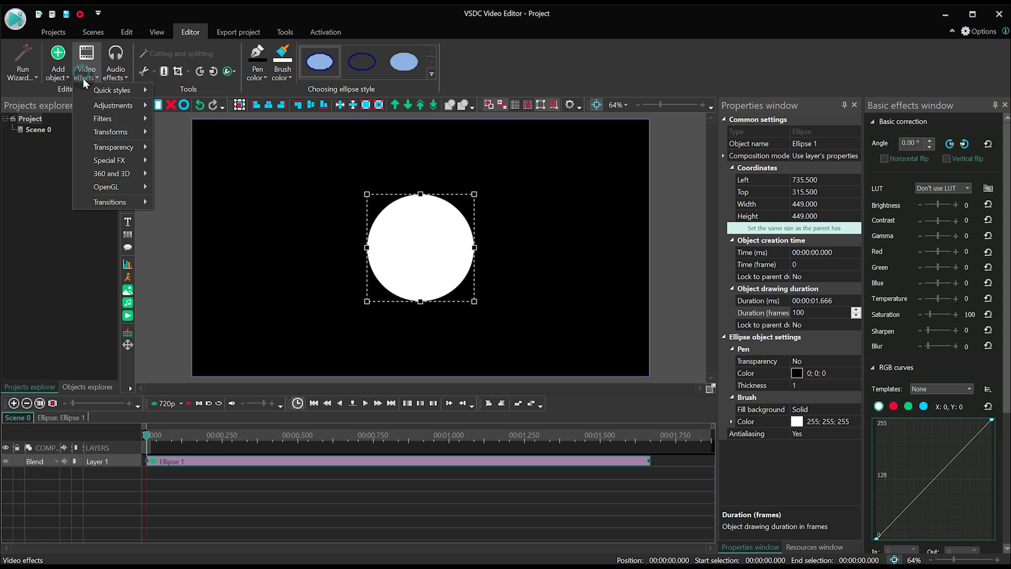
mouse_move(143, 201)
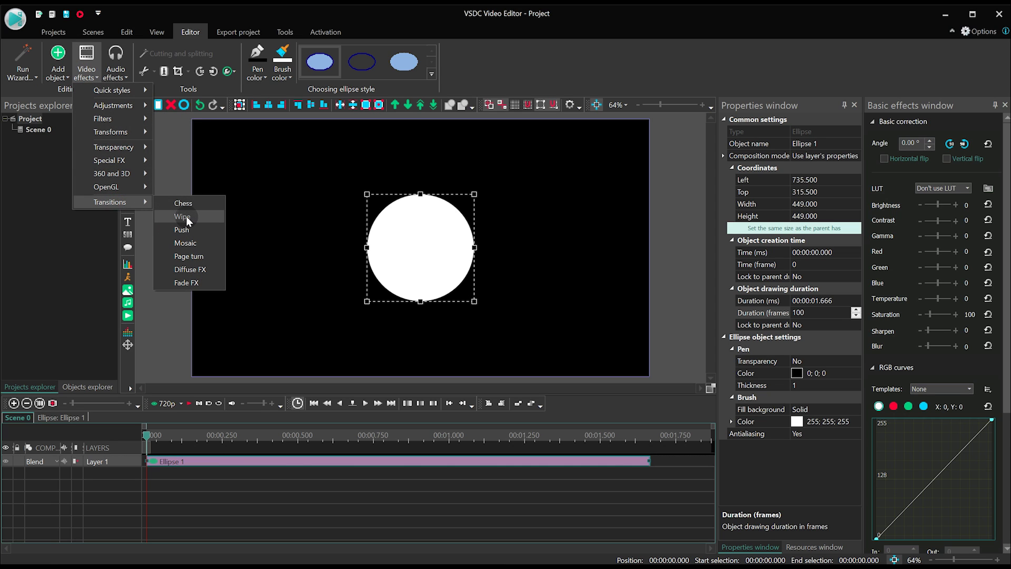
left_click(201, 216)
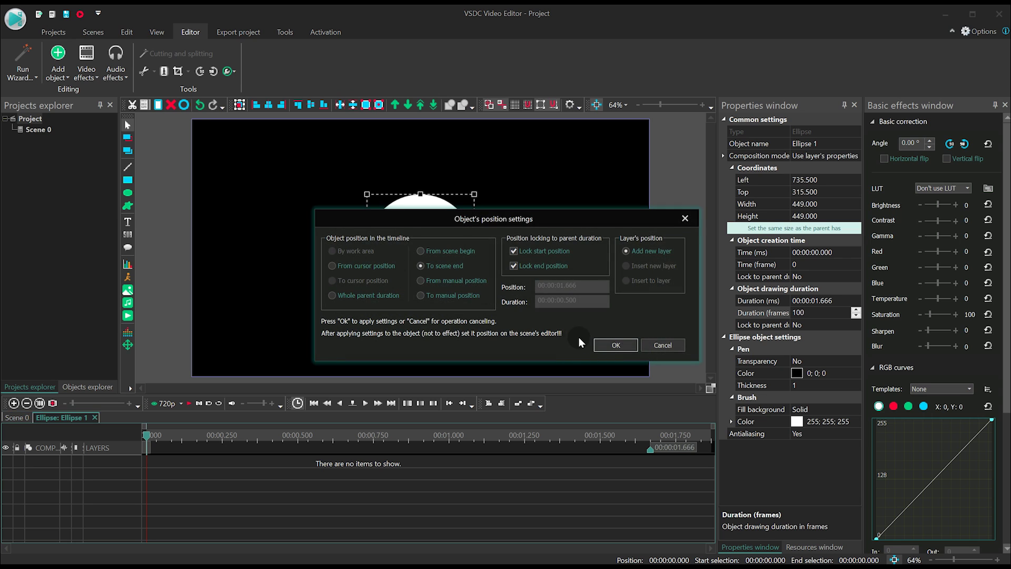
left_click(616, 345)
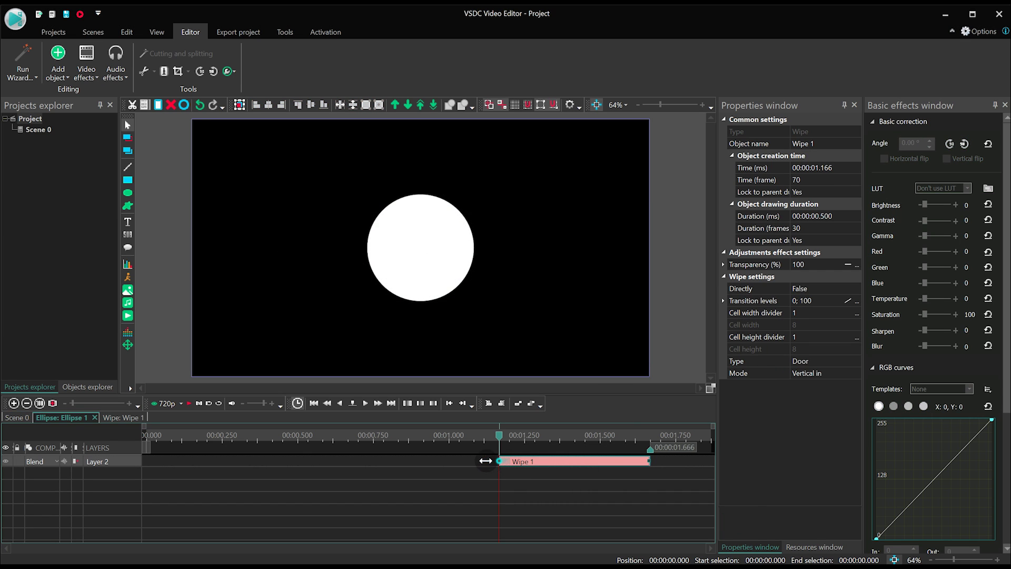
left_click_drag(485, 461, 95, 462)
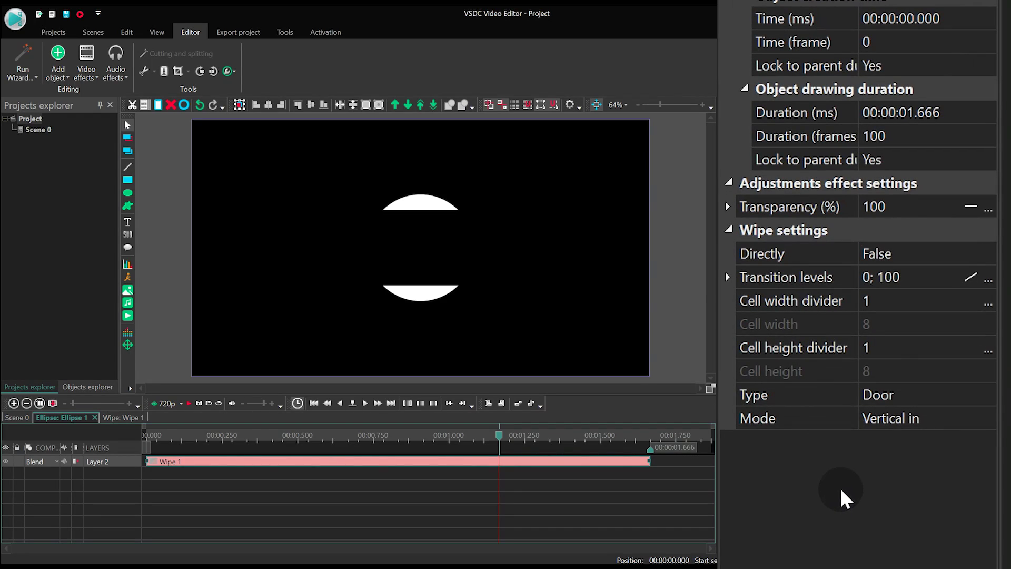
Step: Set the wipe Type to Clock with a Top to bottom mode and preview it
left_click(976, 391)
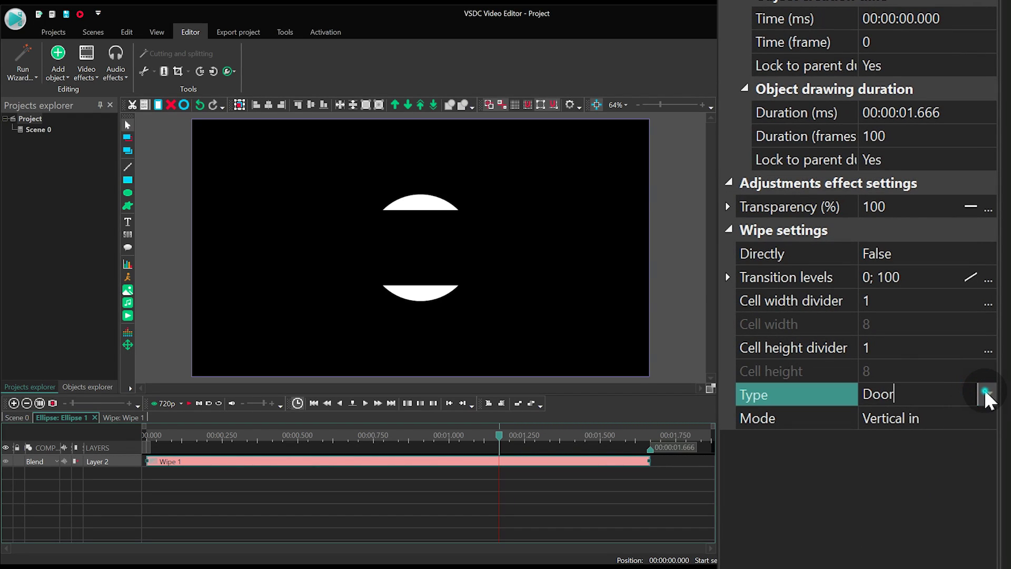
left_click(984, 394)
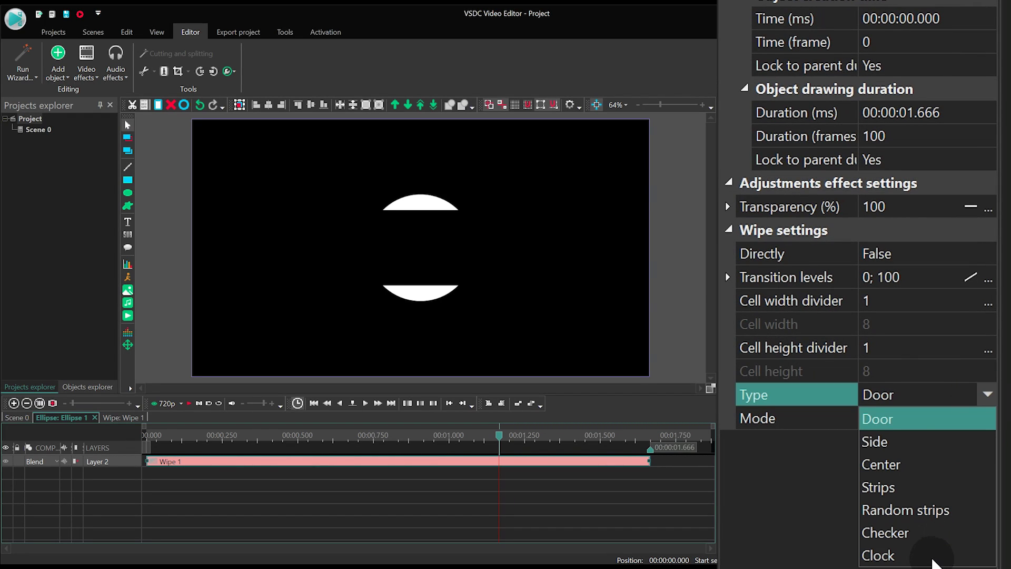
left_click(936, 556)
left_click(947, 419)
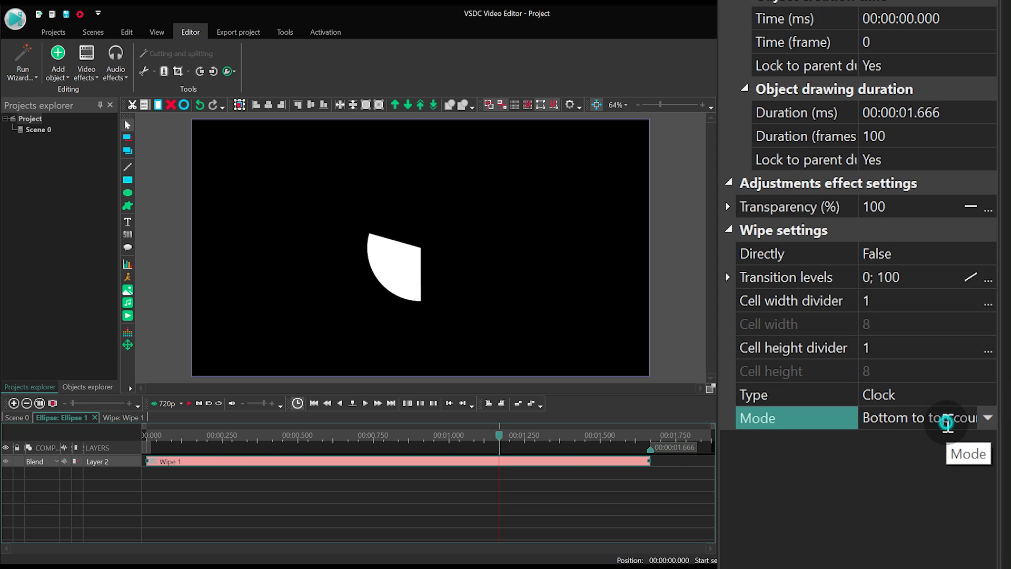
left_click(985, 421)
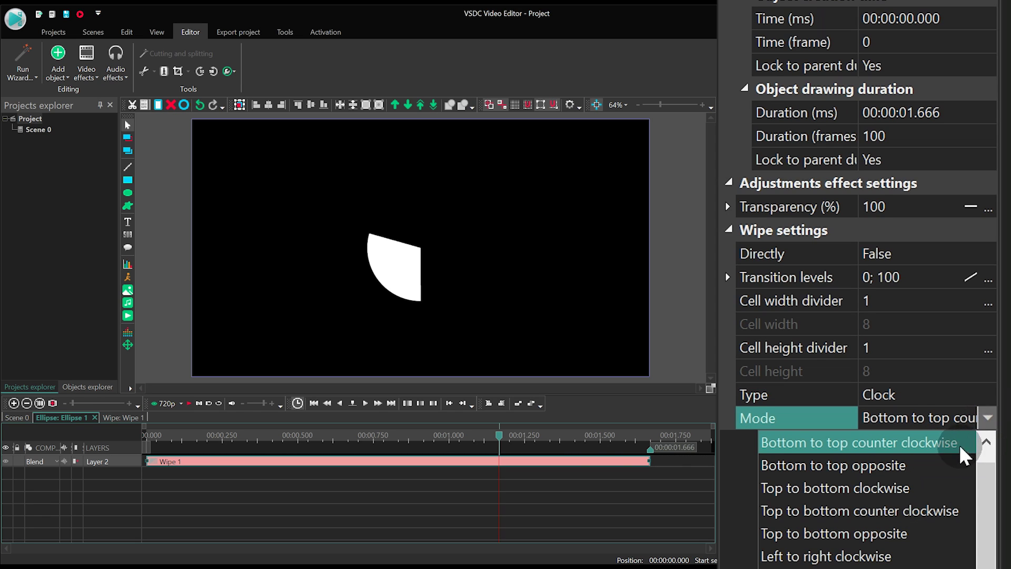
left_click(923, 514)
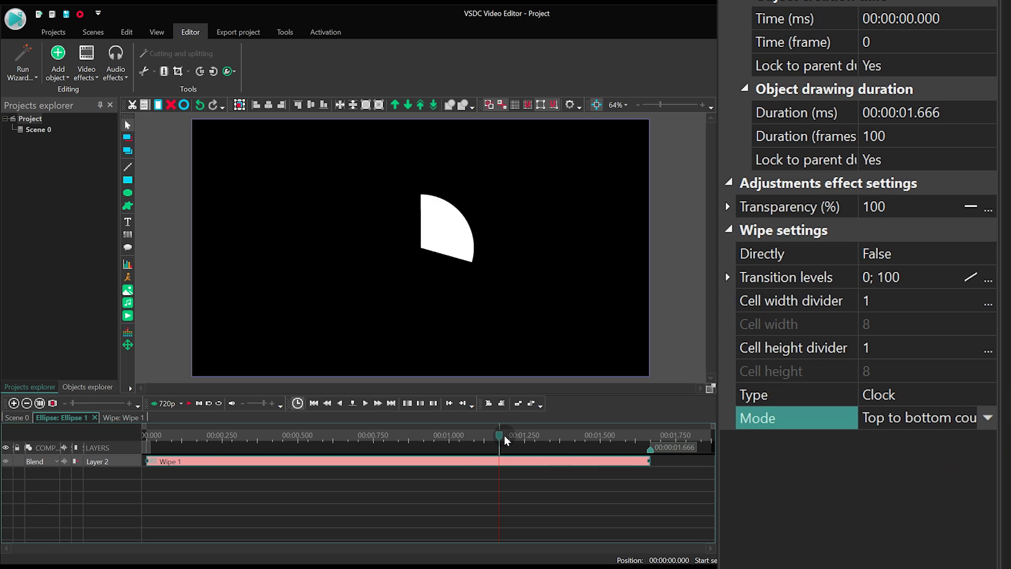
key("space")
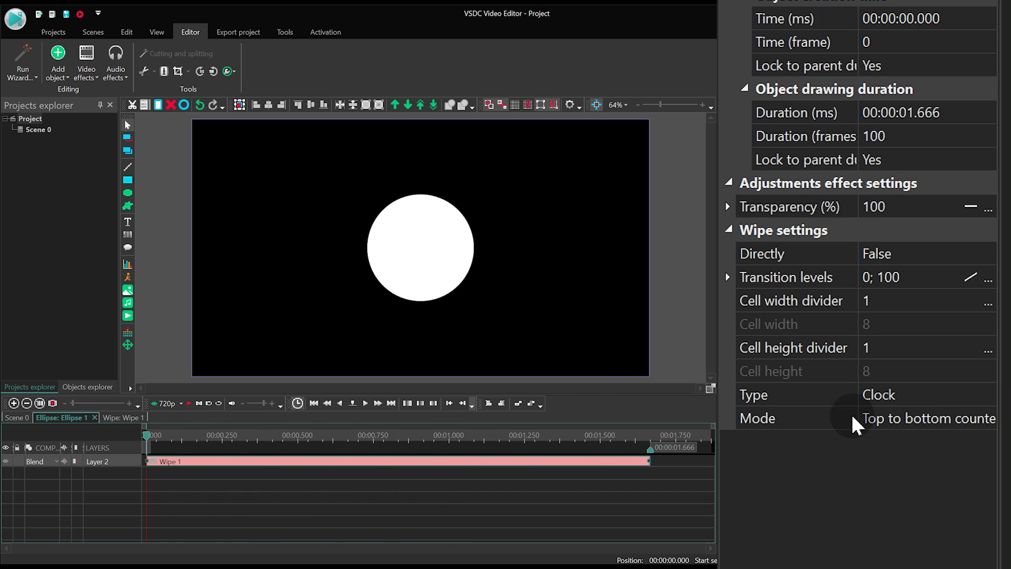
Step: Set the wipe's Directly option to True and preview the reversed sweep
left_click(947, 258)
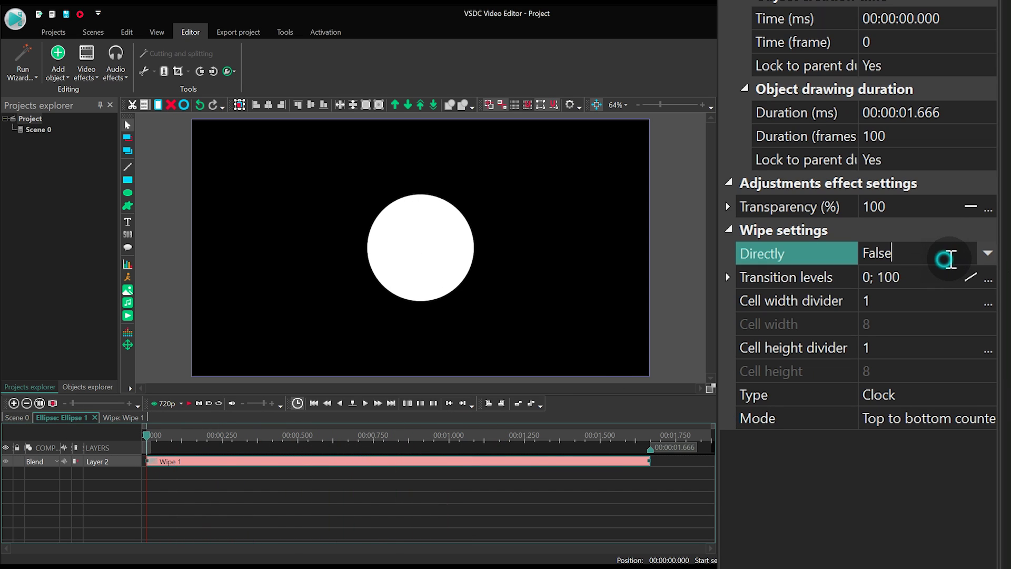
left_click(989, 258)
left_click(924, 275)
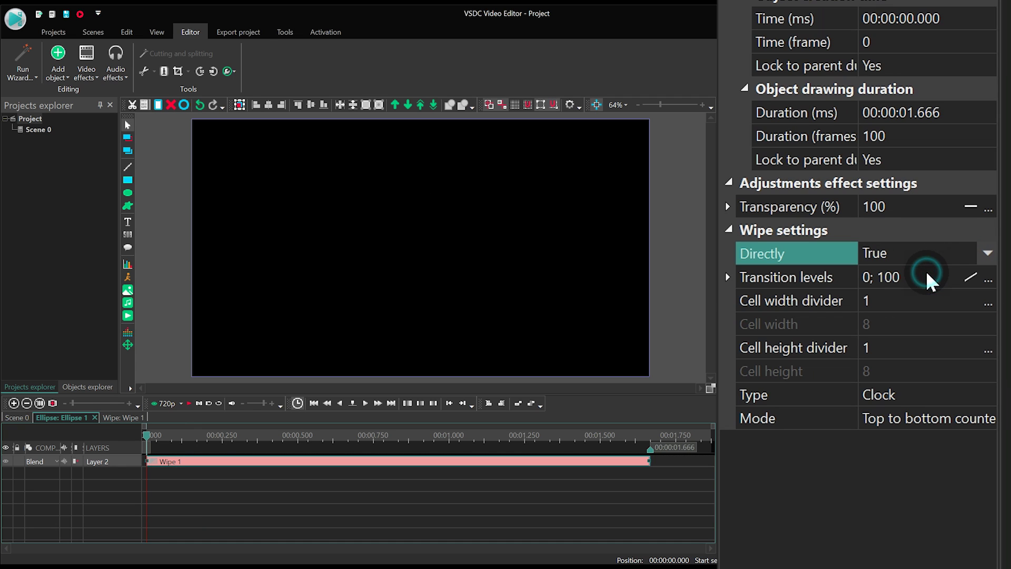
key("space")
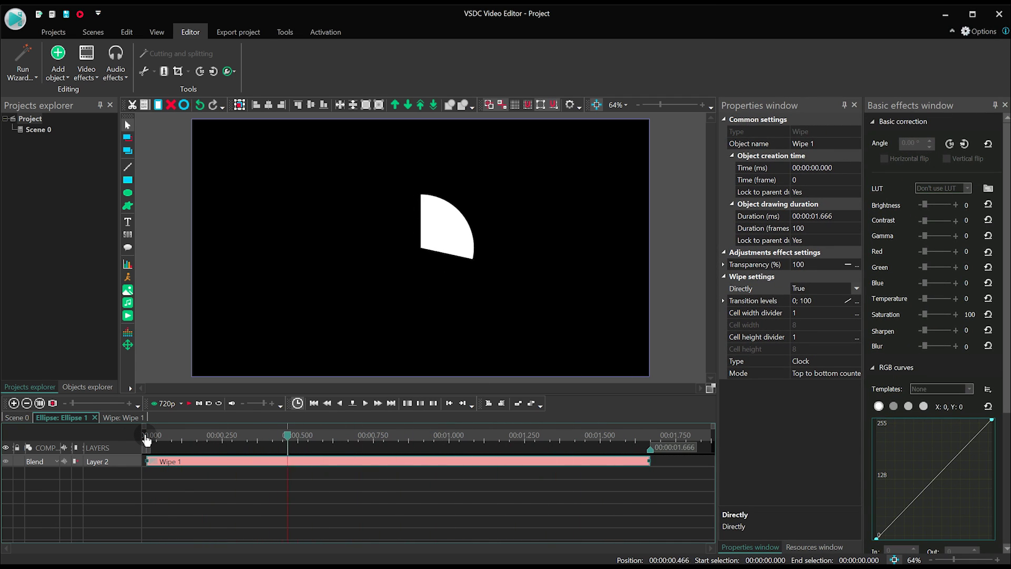
Step: Add a Zoom transform to the circle with Levels 100; 110
left_click(79, 74)
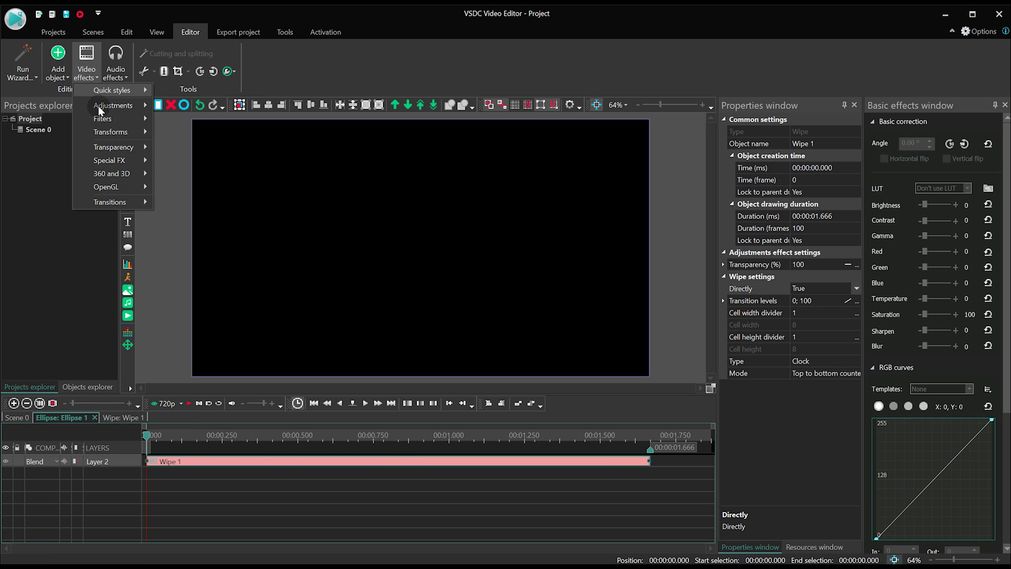
mouse_move(105, 131)
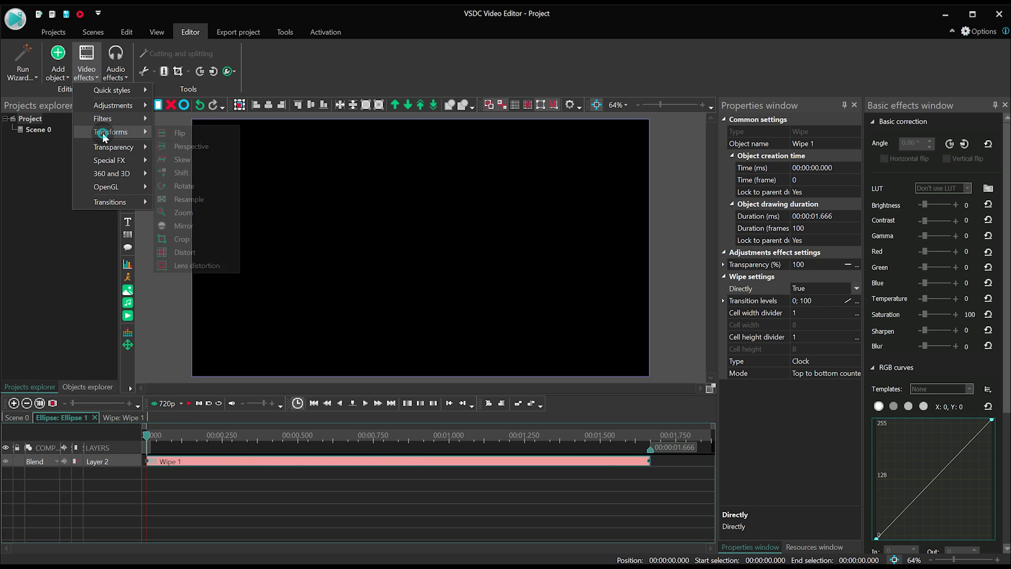
left_click(200, 213)
key("Return")
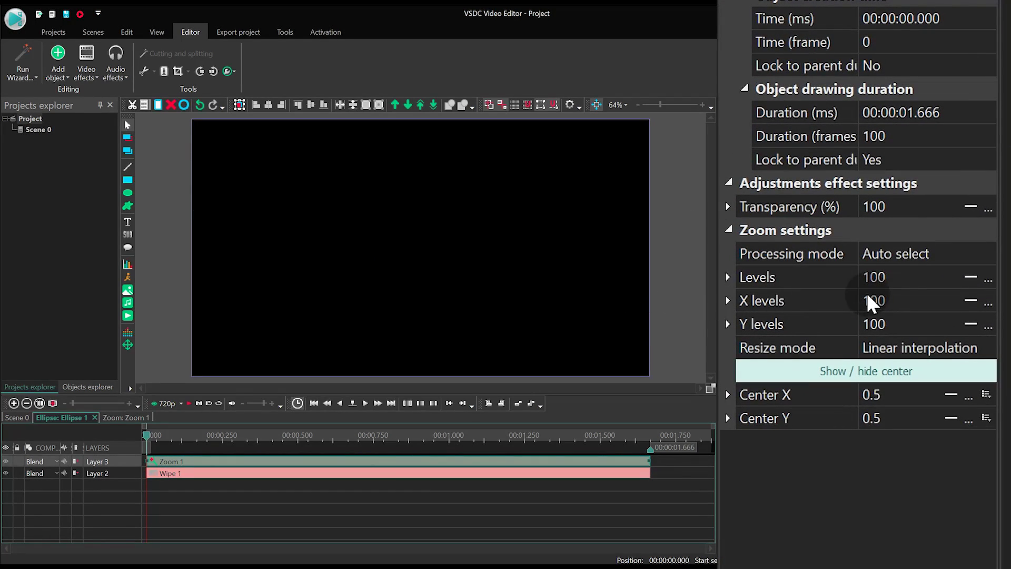
left_click(962, 275)
left_click(971, 277)
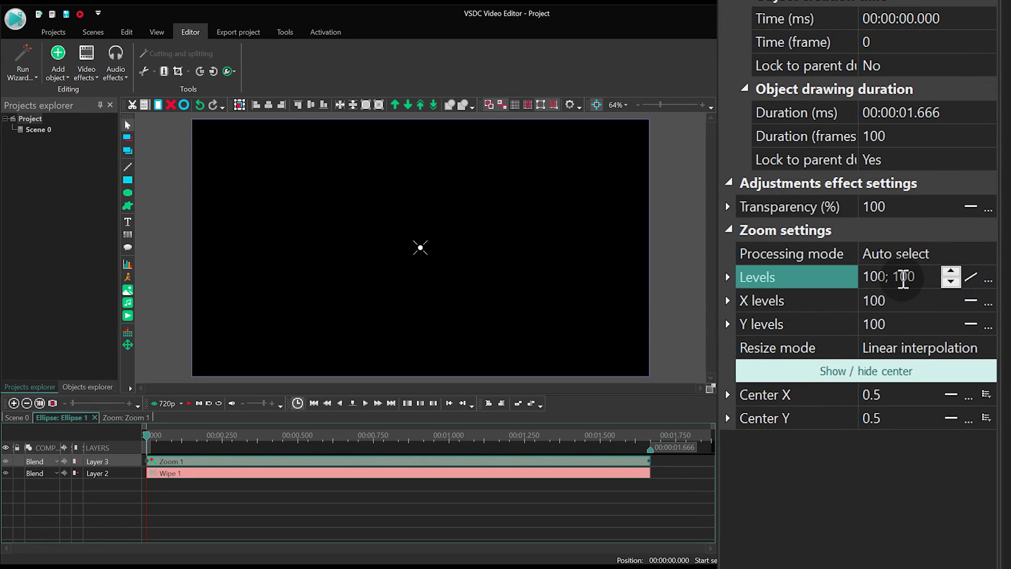
double_click(901, 277)
type("110")
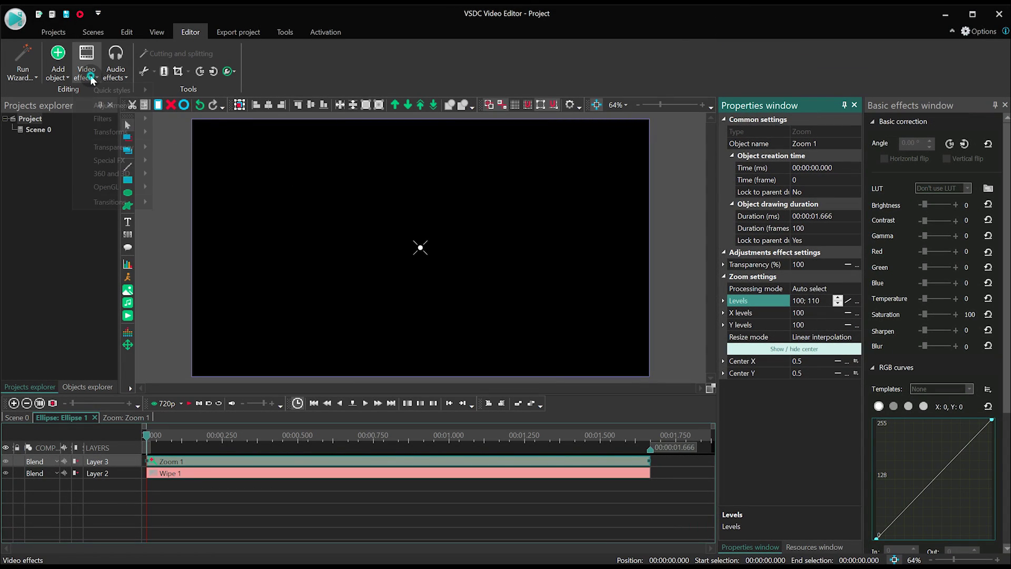
Step: Add a 62-frame Fade in to the circle and return to the Scene 0 timeline
left_click(90, 75)
mouse_move(124, 147)
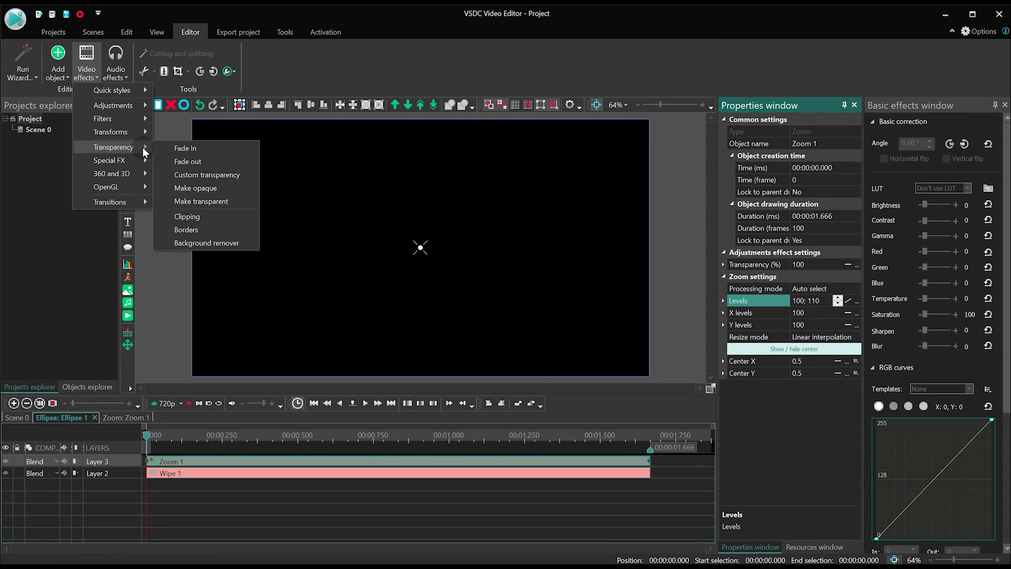
left_click(192, 150)
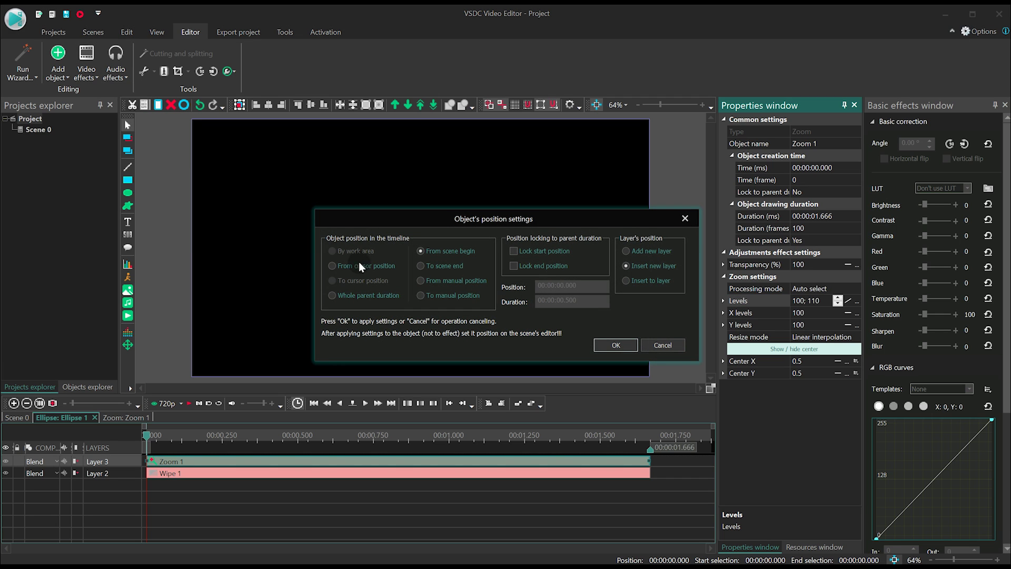
left_click(616, 345)
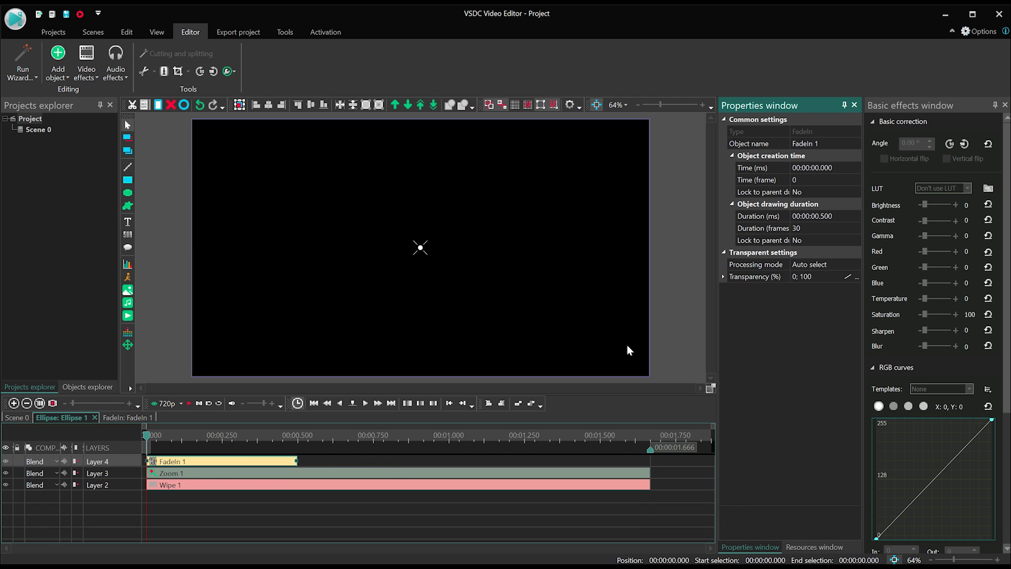
left_click(940, 135)
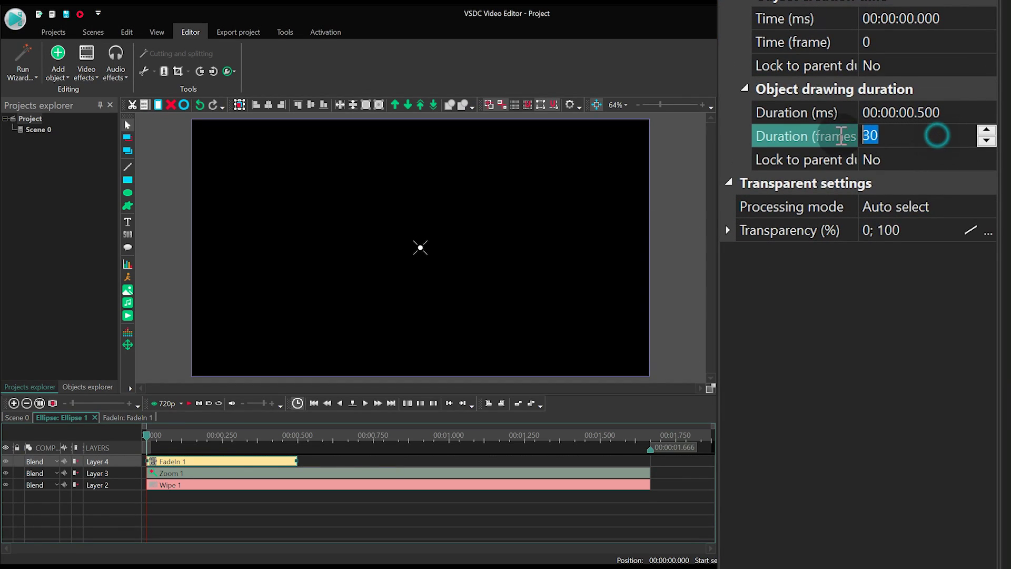
type("62")
key("Return")
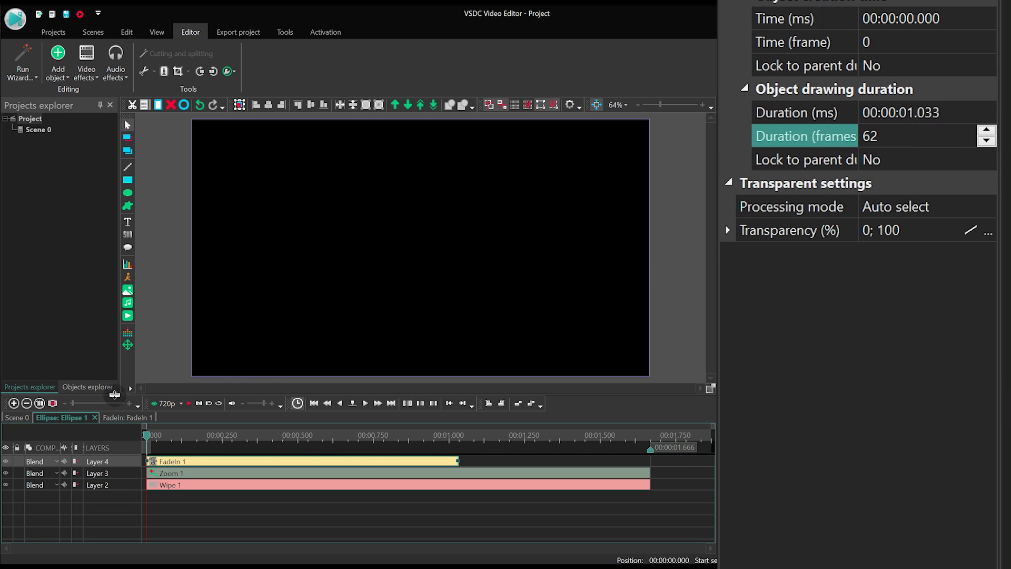
left_click(40, 418)
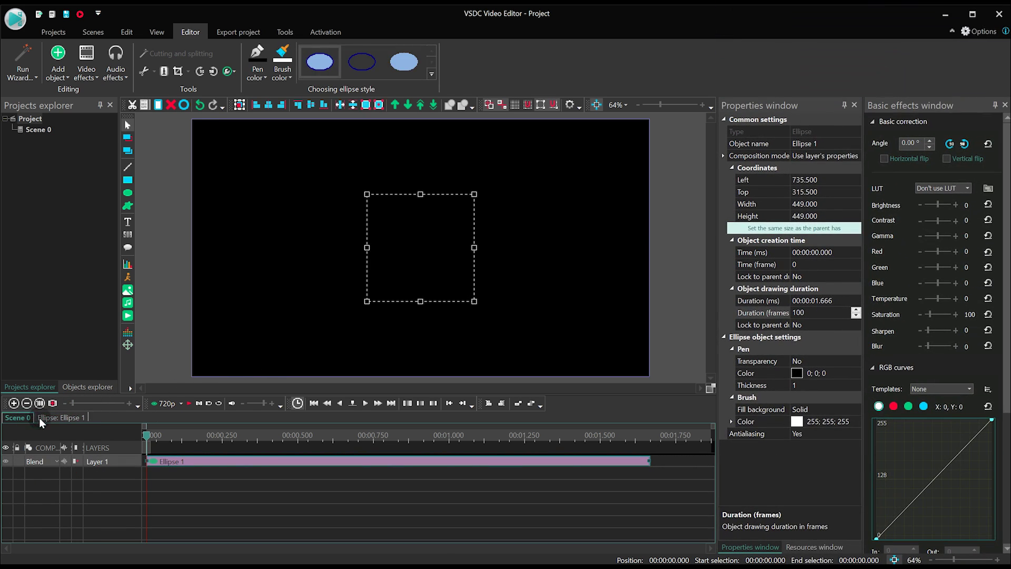
Step: Preview the animation, then draw a second ellipse over the first circle
key("space")
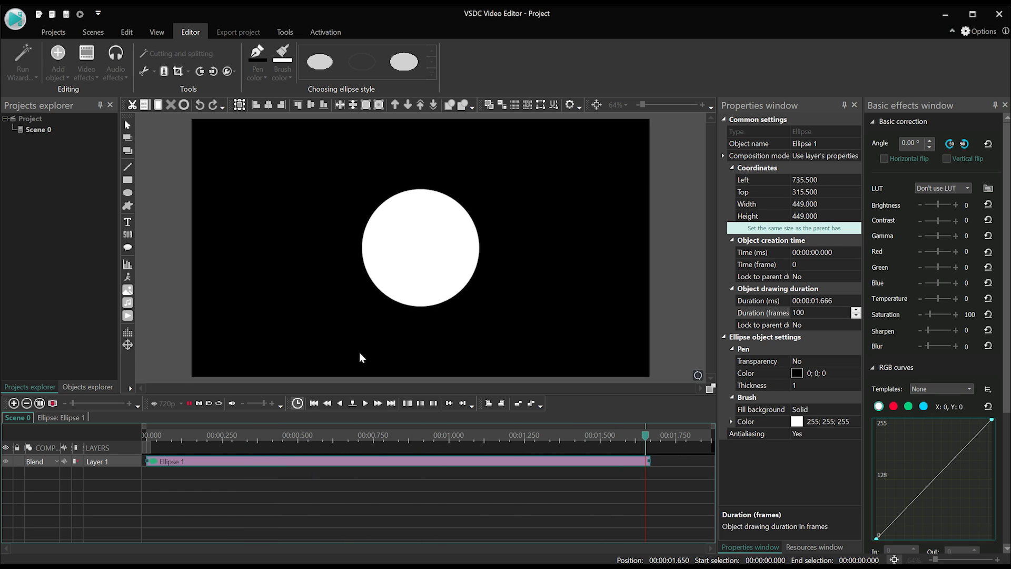
left_click(131, 199)
key("Return")
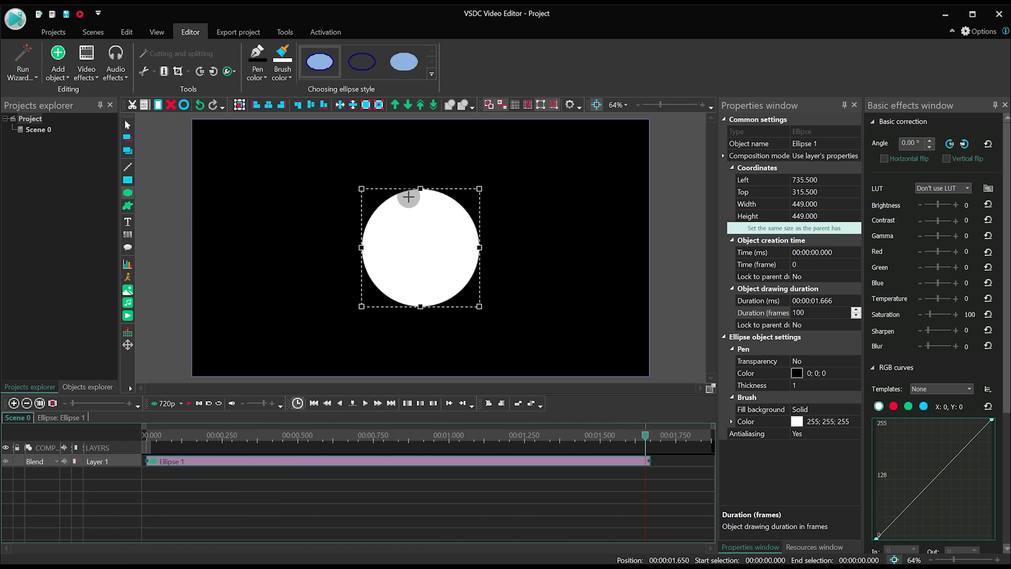
left_click_drag(403, 189, 511, 271)
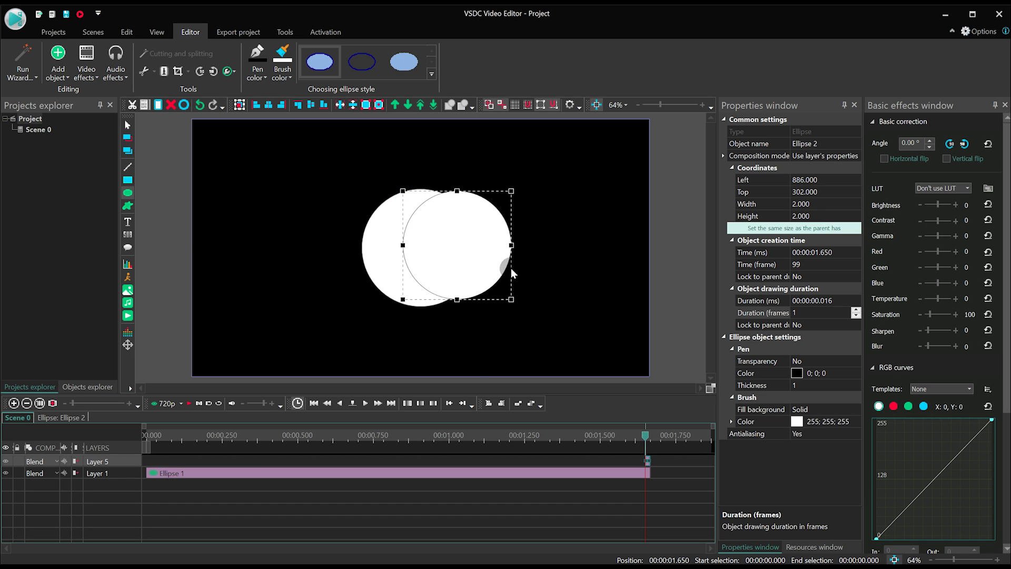
Step: Fill the second ellipse black, centre it, extend it to full length, and preview the ring
left_click(821, 421)
left_click(856, 422)
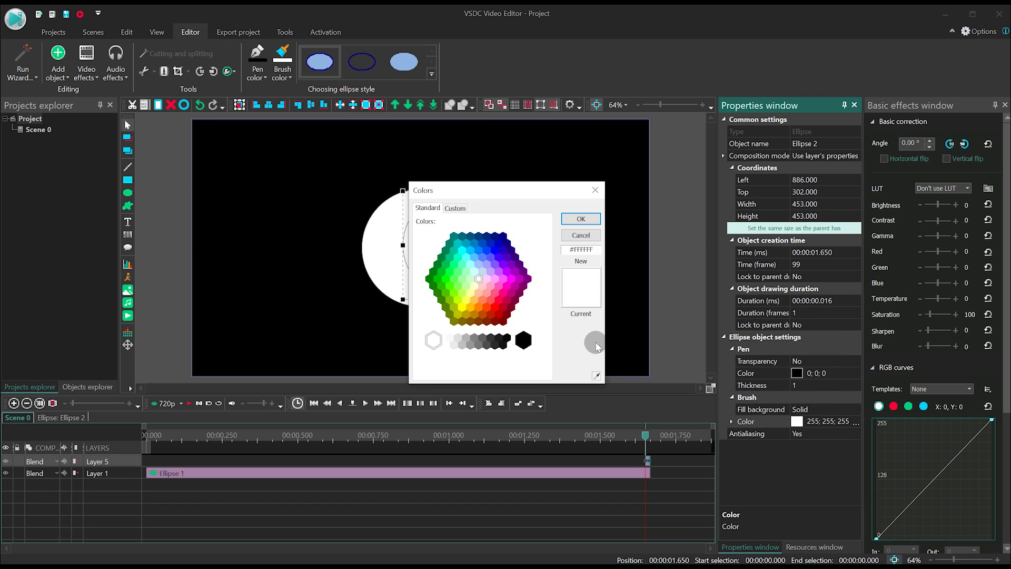
left_click_drag(448, 345, 546, 299)
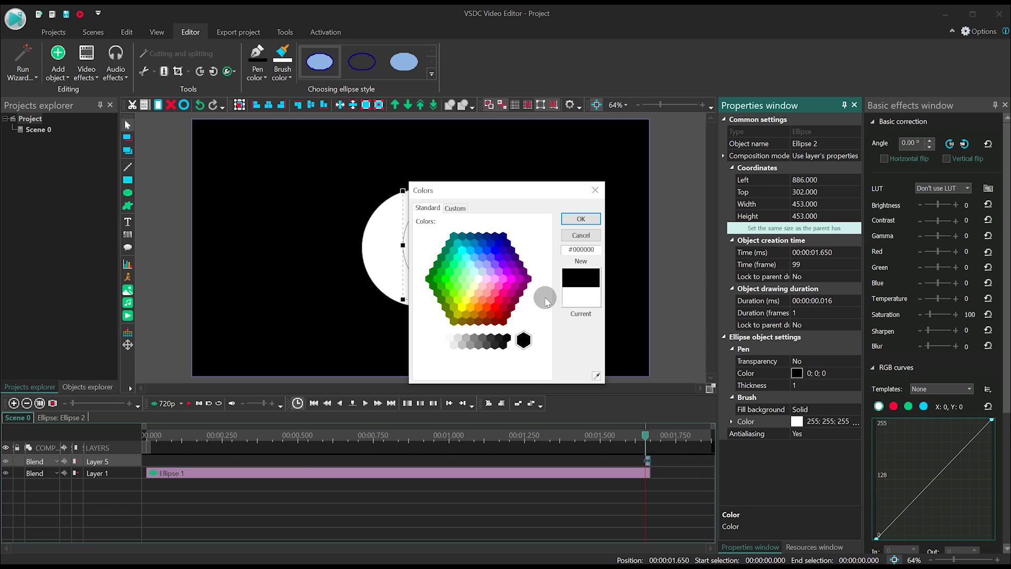
left_click(569, 221)
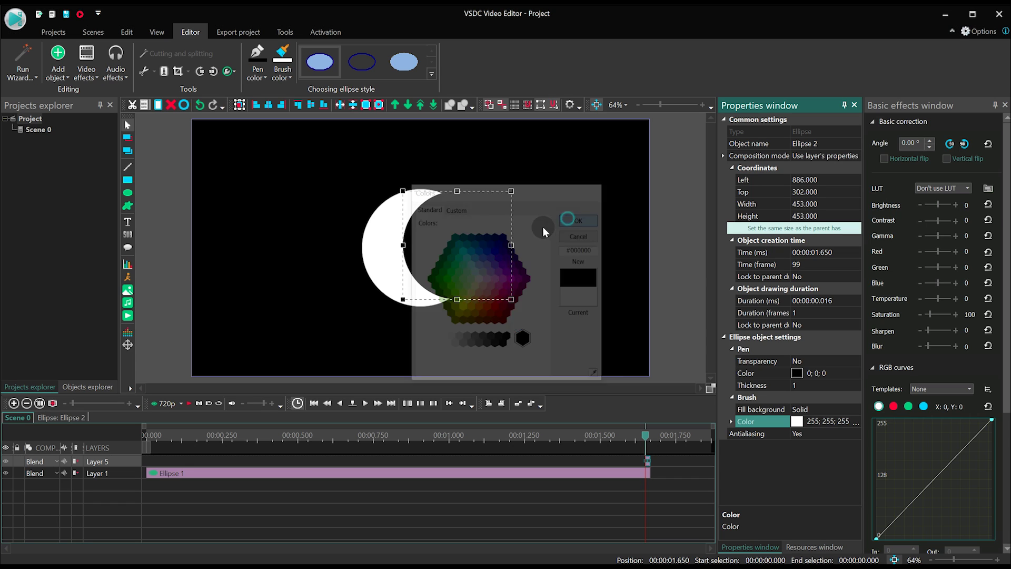
left_click(269, 105)
left_click(313, 106)
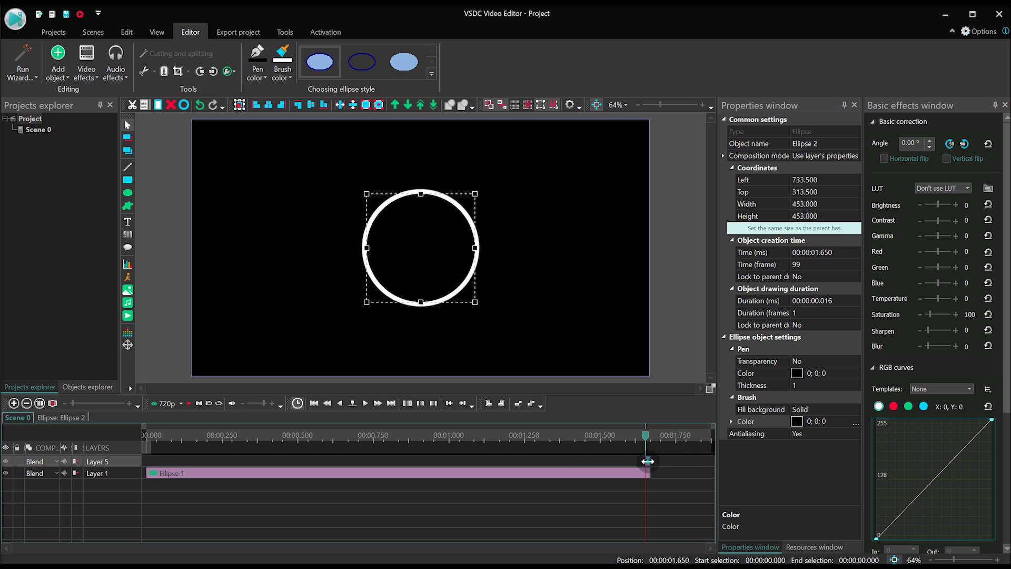
mouse_move(649, 461)
left_mouse_down()
mouse_move(685, 462)
mouse_move(174, 466)
mouse_move(649, 462)
left_mouse_up()
key("space")
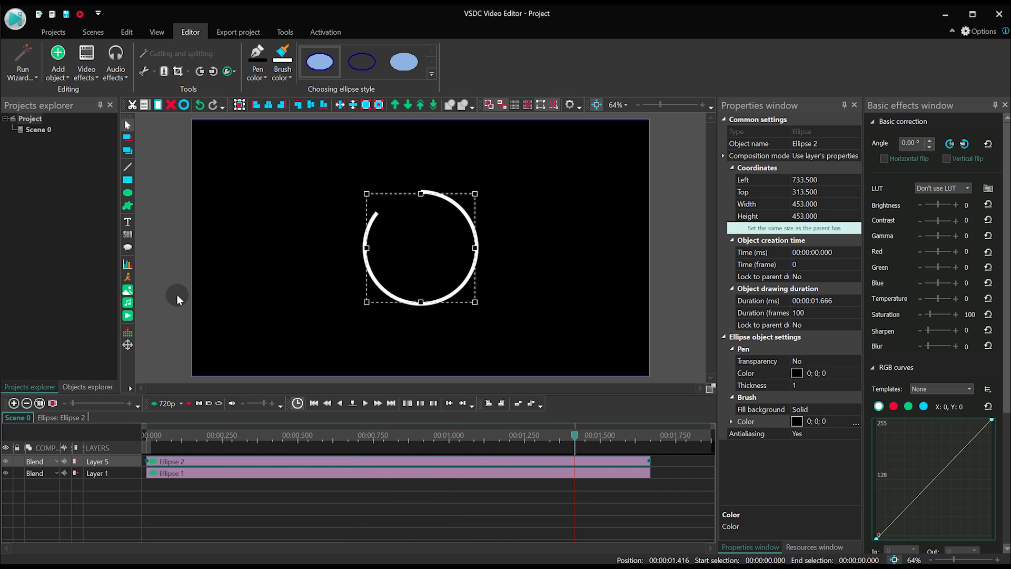
Step: Give Ellipse 2 a 15-frame Fade out at its clip's end, then return to Scene 0
double_click(185, 464)
left_click(86, 63)
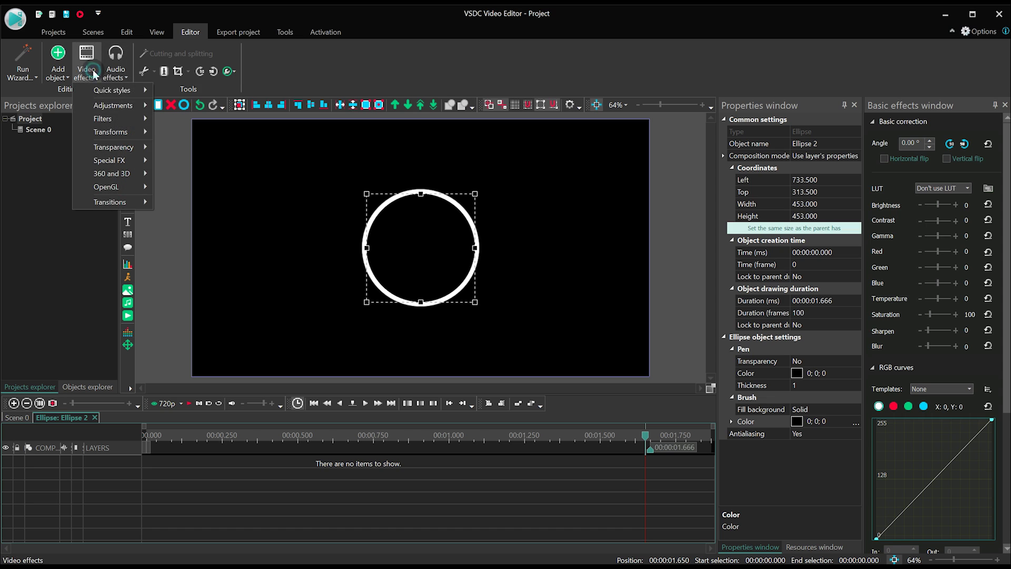
mouse_move(119, 146)
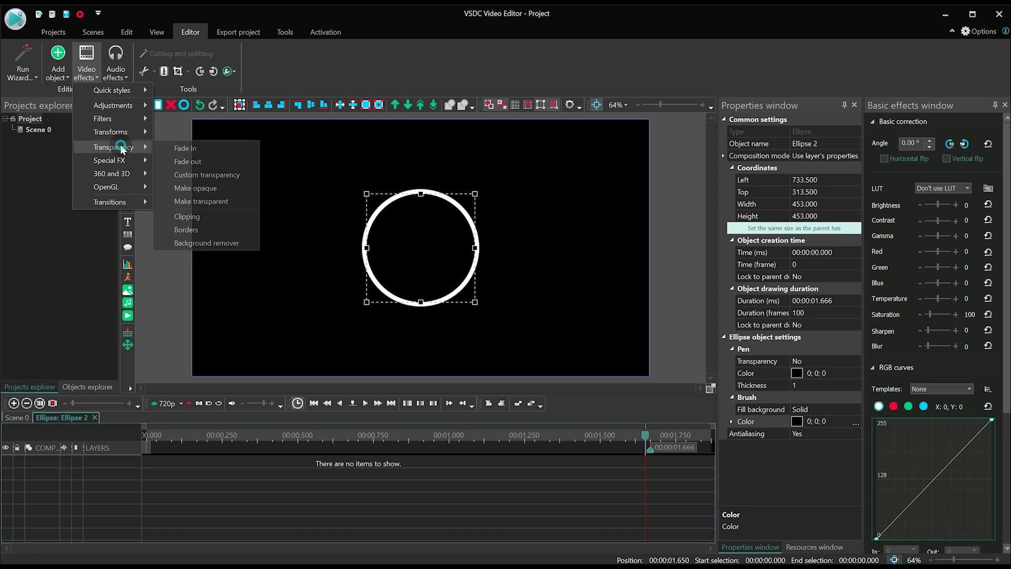
left_click(181, 161)
key("Return")
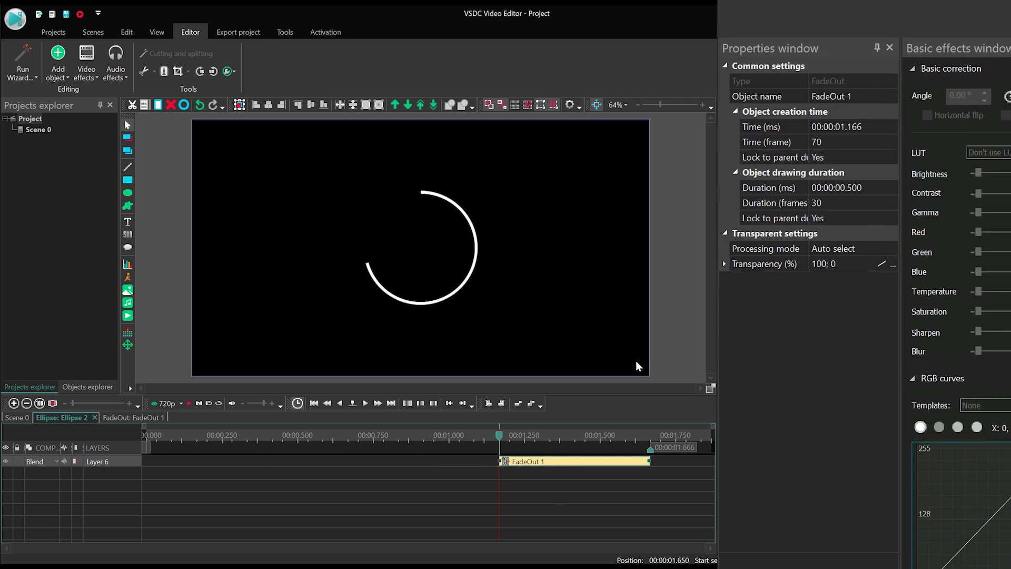
left_click(836, 140)
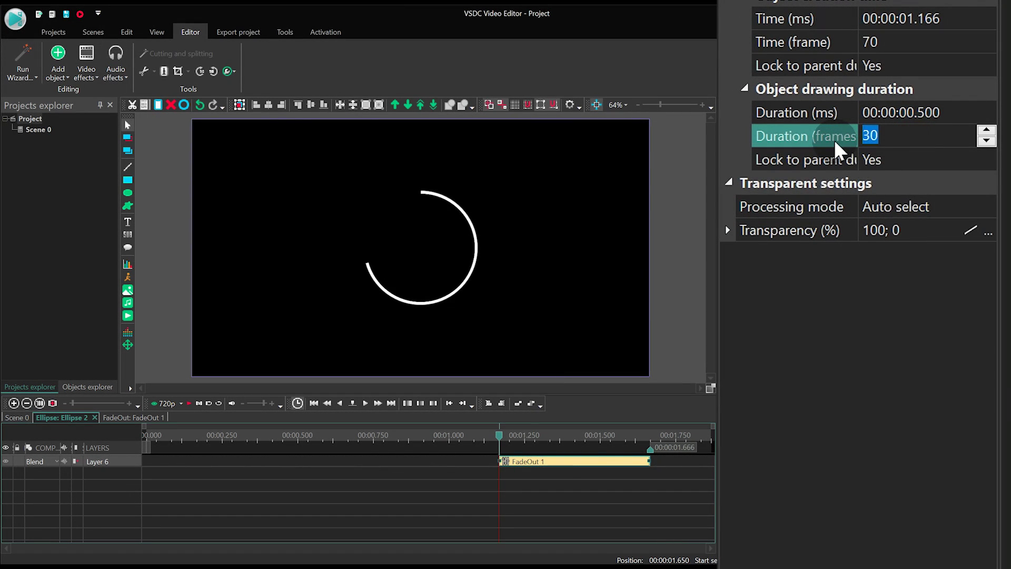
type("15")
key("Return")
left_click_drag(552, 461, 618, 461)
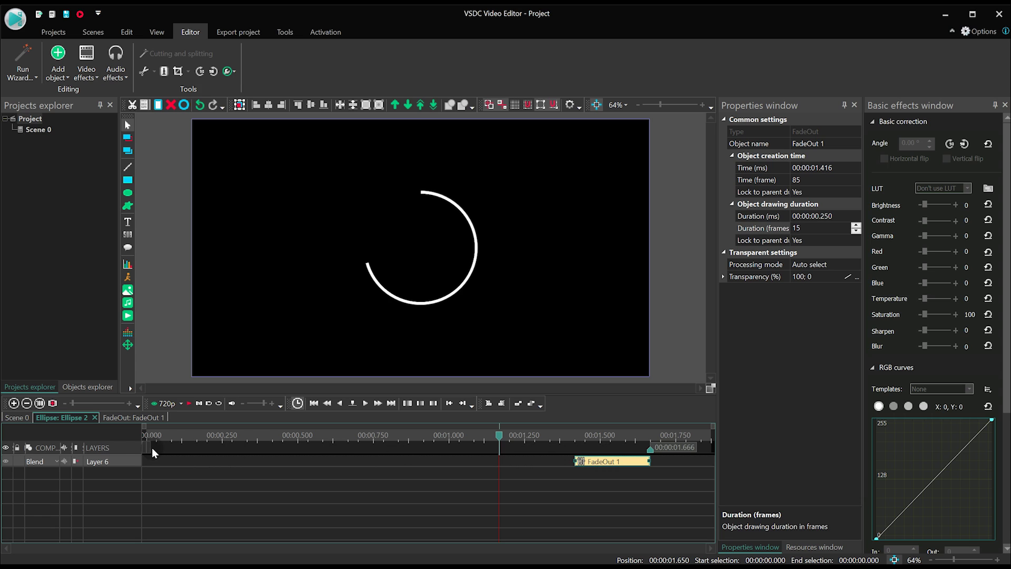
left_click(24, 415)
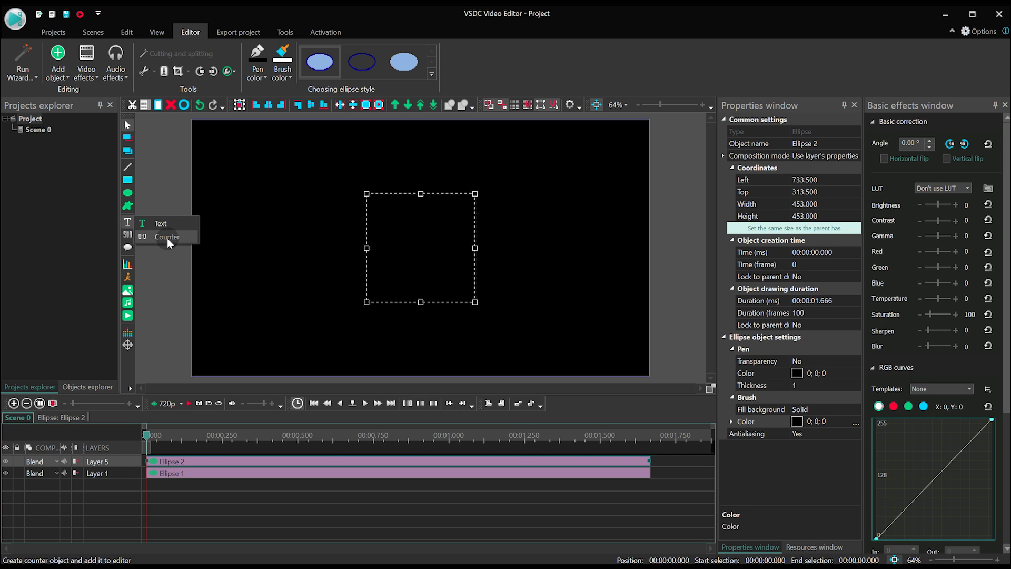
Step: Add a Counter object in HelveticaNeueCyr Thin at 96 pt
left_click(182, 238)
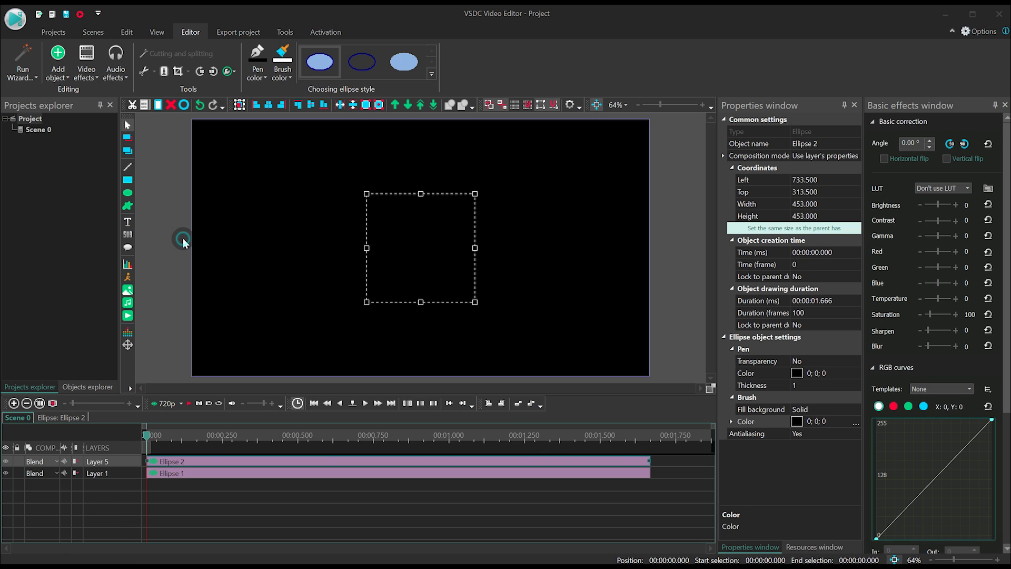
key("Return")
left_click(416, 52)
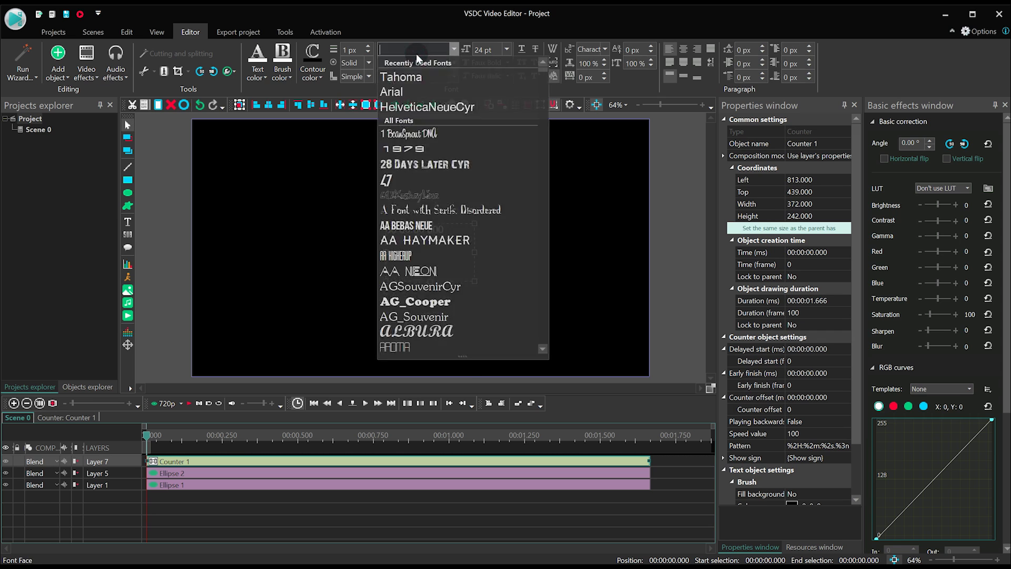
left_click(416, 51)
left_click(447, 62)
left_click(411, 155)
left_click(507, 49)
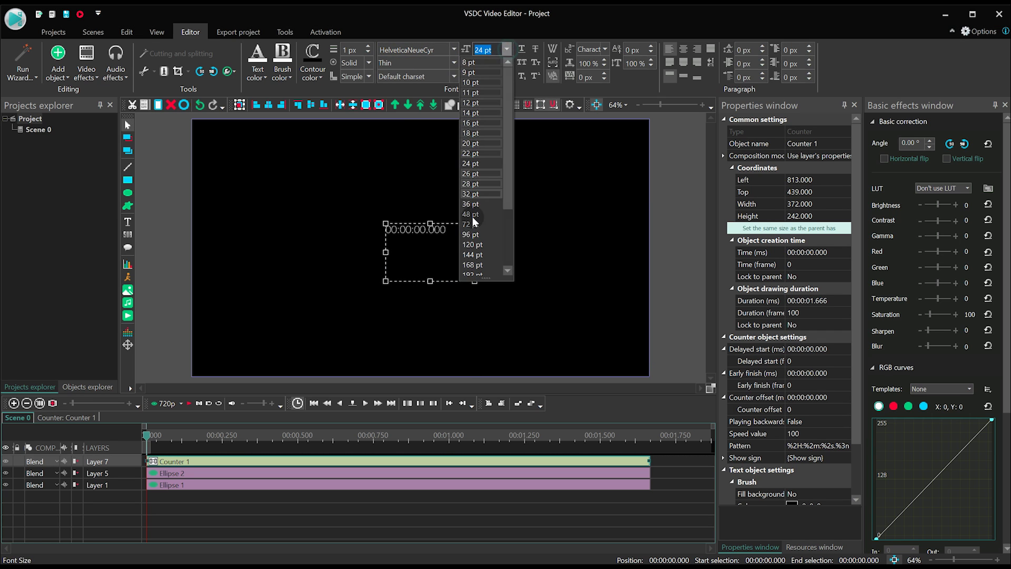
left_click(472, 245)
left_click(507, 50)
left_click(472, 234)
Step: Set the counter Pattern to Show total frames and centre-align its text
scroll(842, 316, "down", 3)
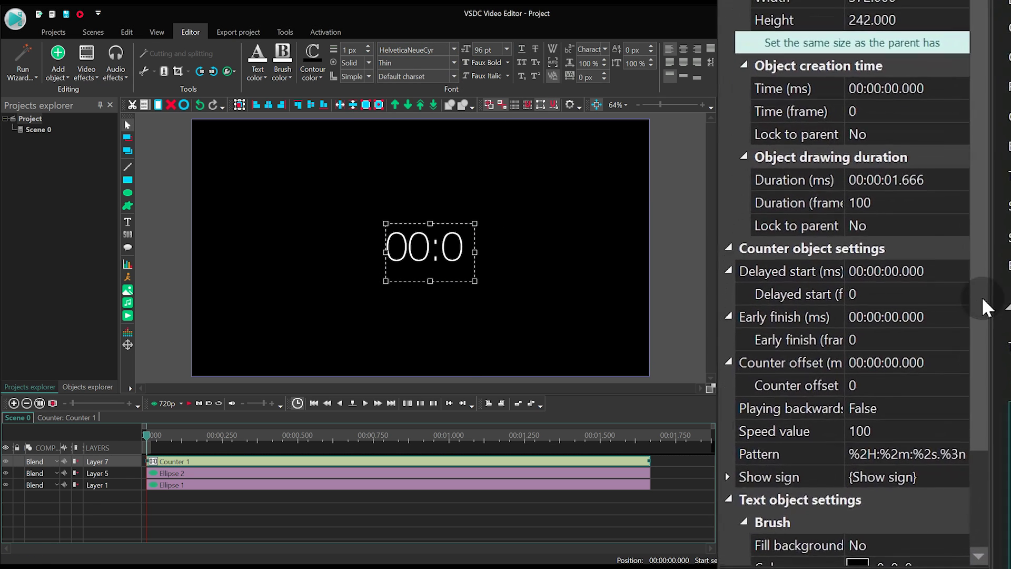
left_click_drag(988, 391, 983, 438)
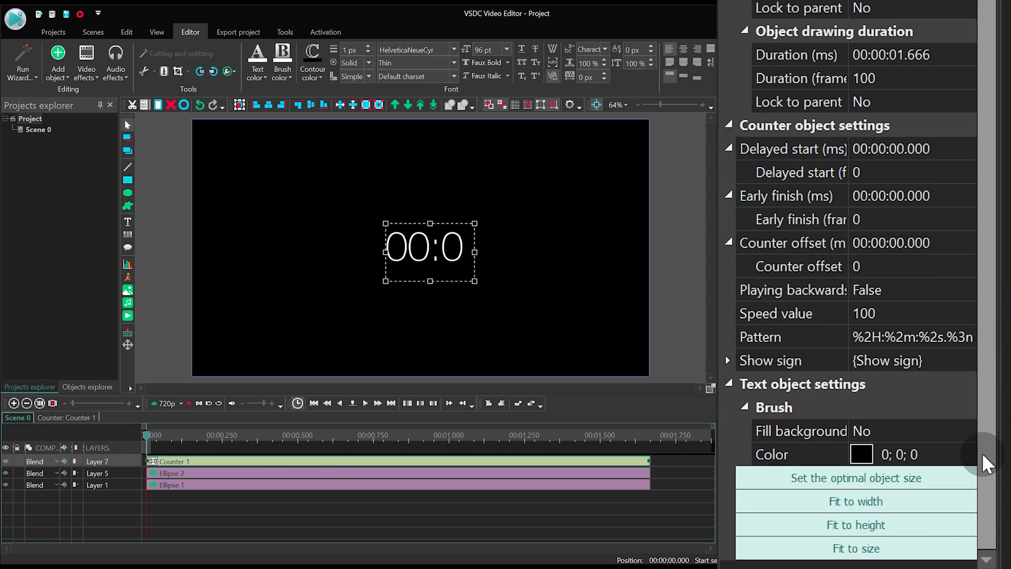
left_click(953, 343)
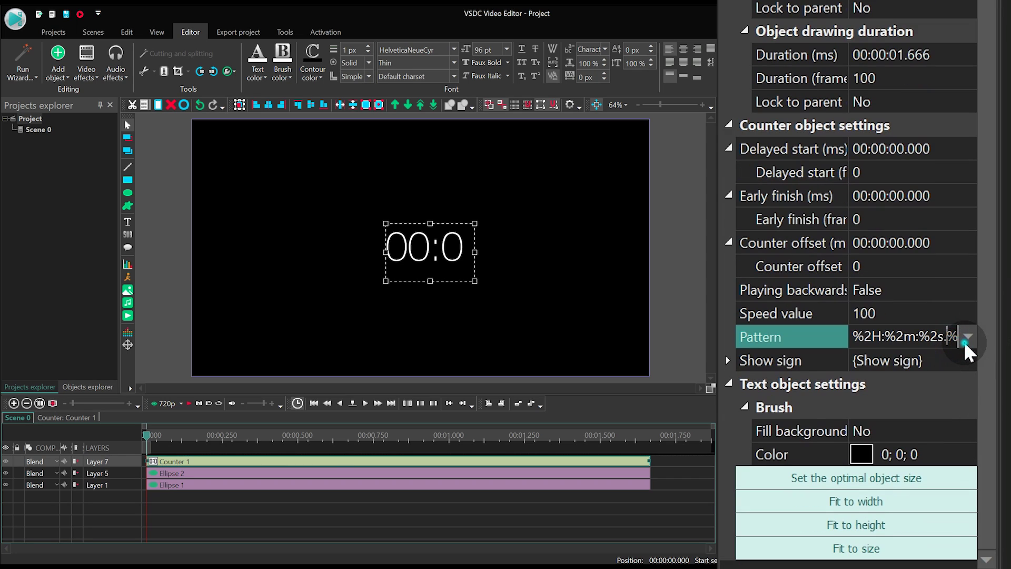
left_click(969, 336)
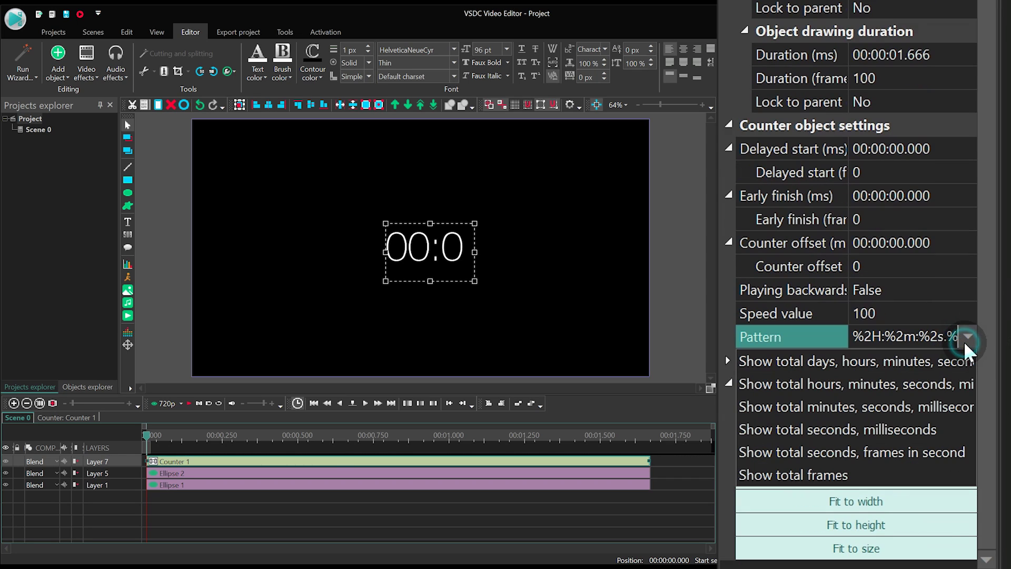
left_click(761, 476)
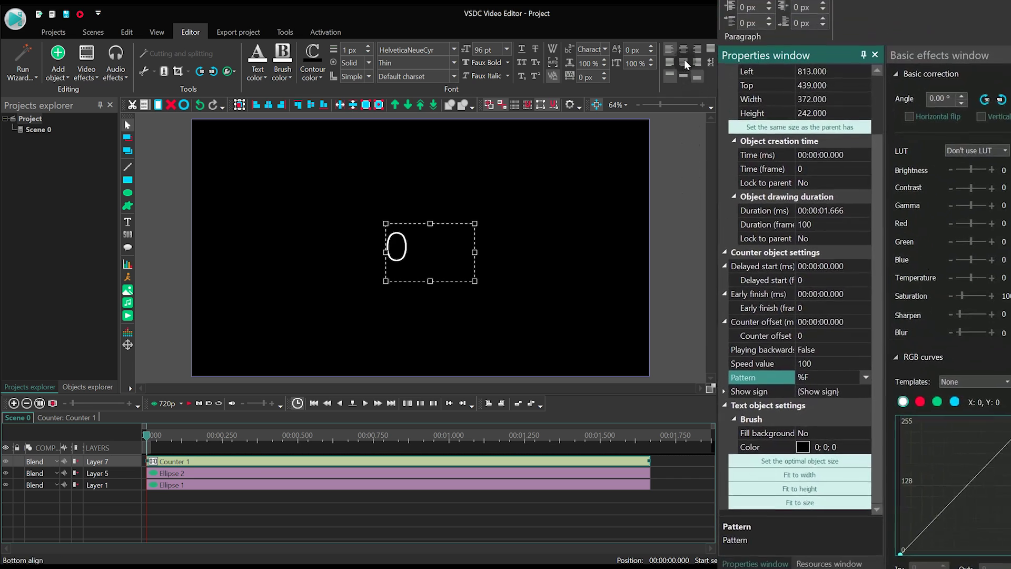
left_click(681, 48)
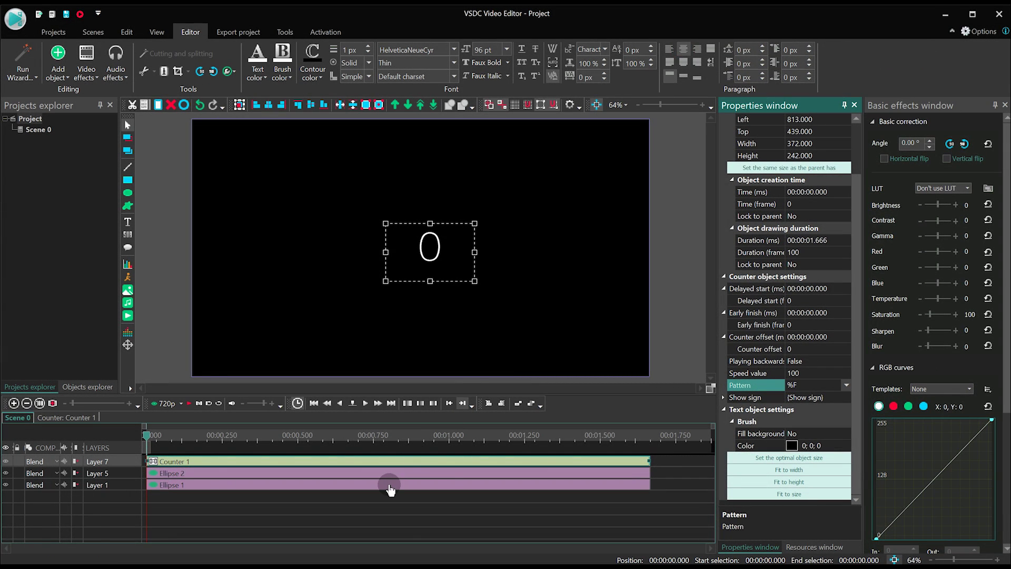
left_click(522, 436)
Step: Preview the animation, then add a ShadowFX effect inside Counter 1's timeline
key("space")
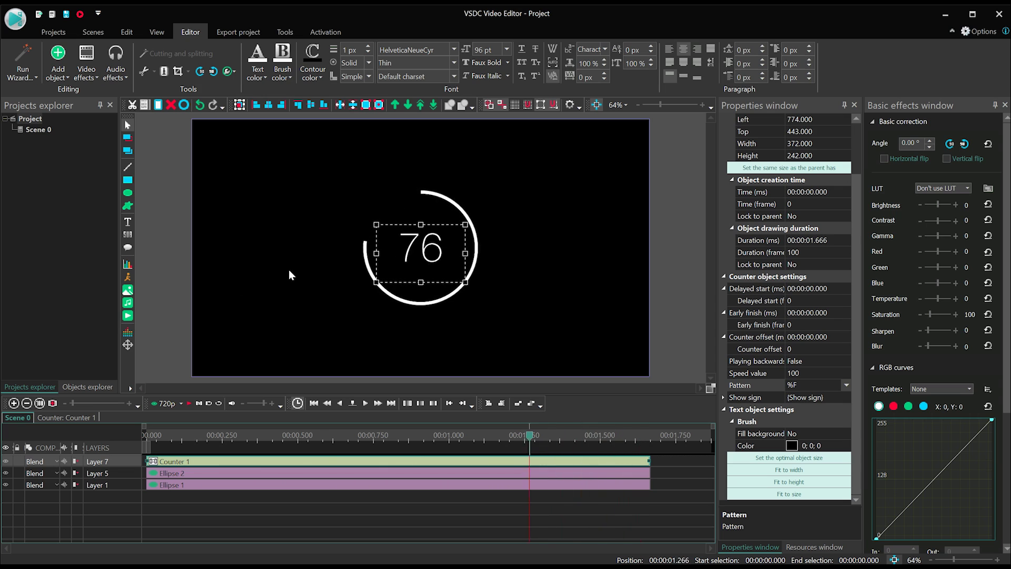
key("space")
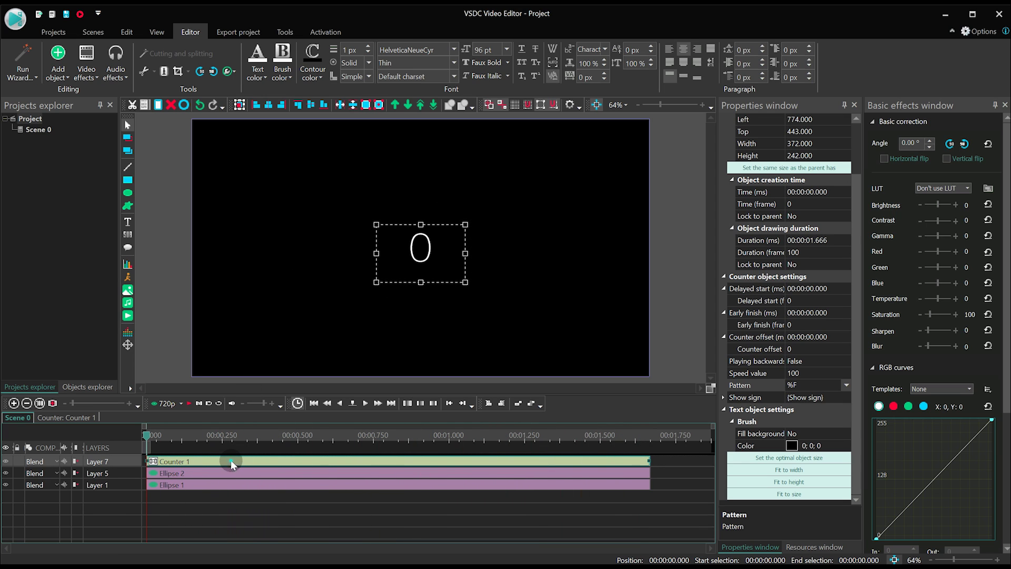
double_click(231, 460)
left_click(83, 76)
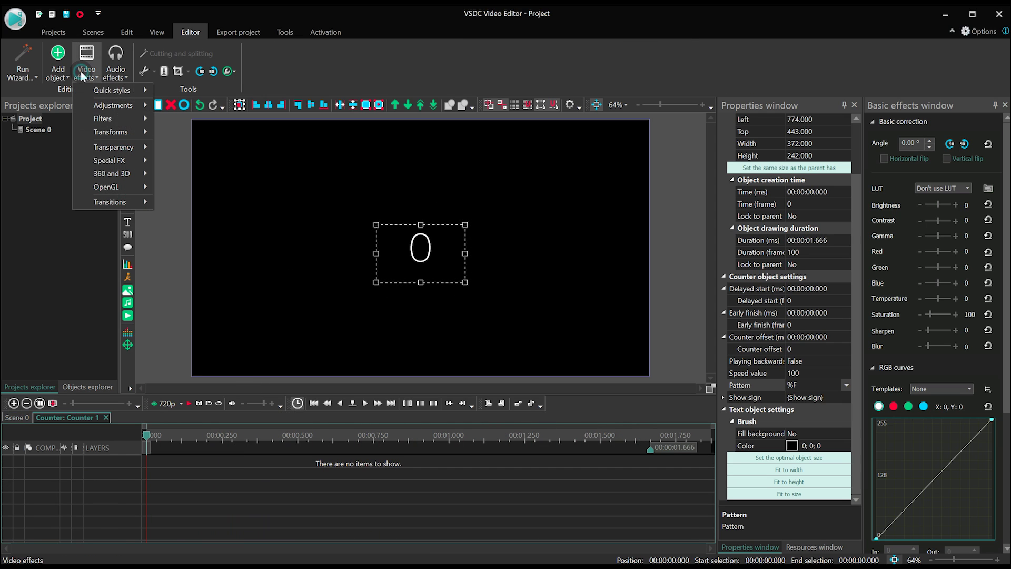
mouse_move(119, 159)
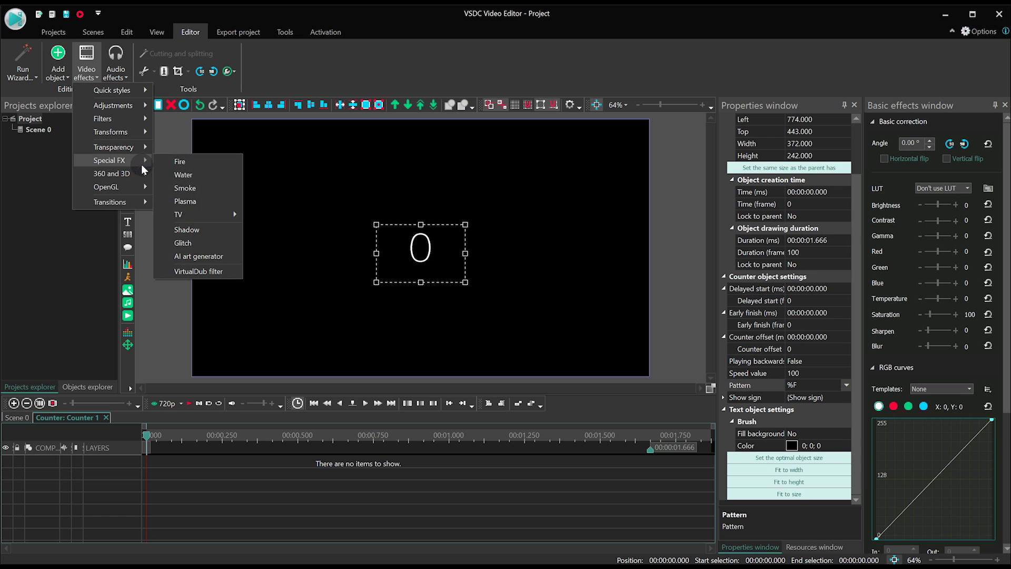
left_click(206, 229)
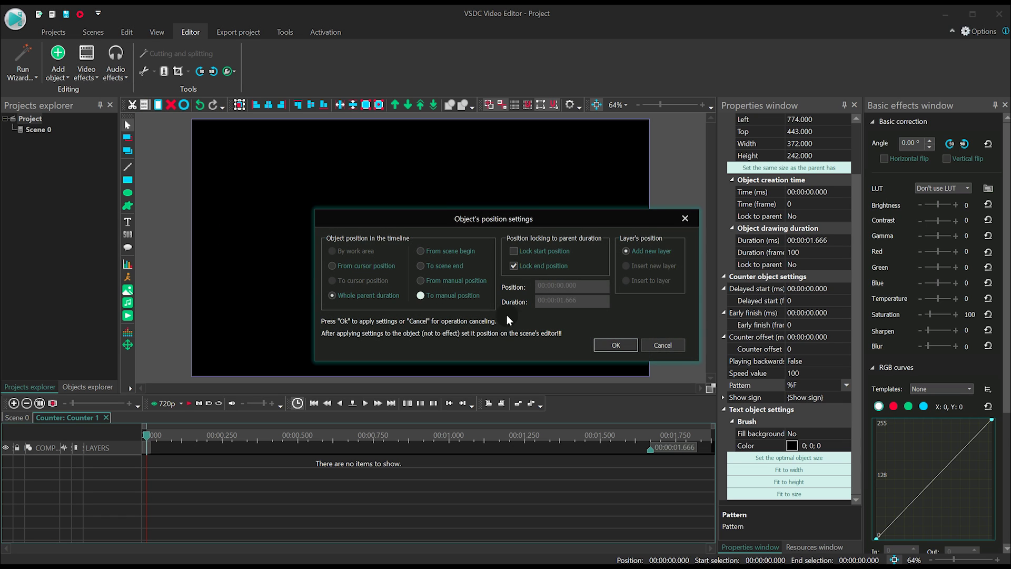
left_click(616, 345)
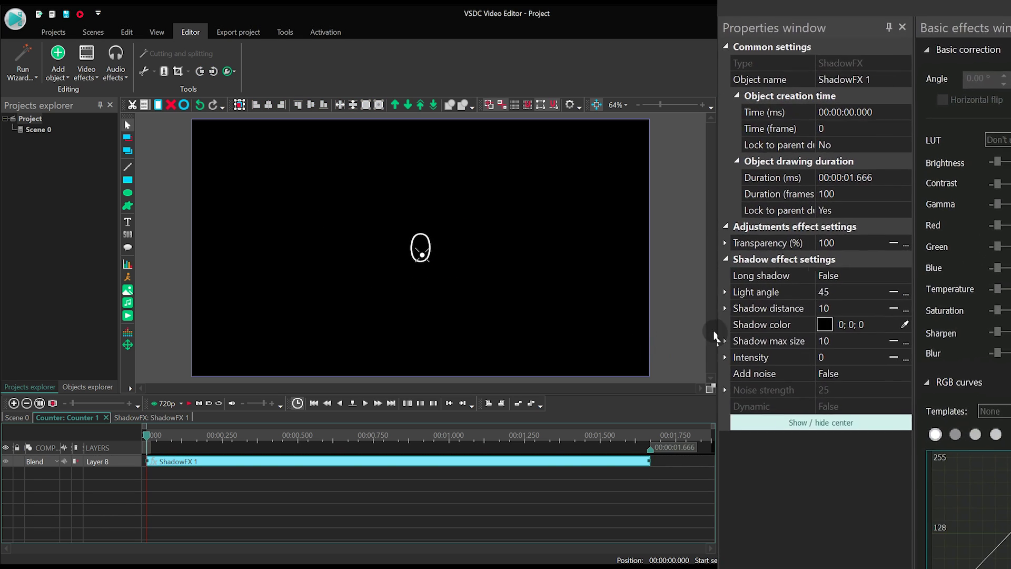
Step: Set the shadow distance to 0 and the shadow colour to white
left_click(914, 277)
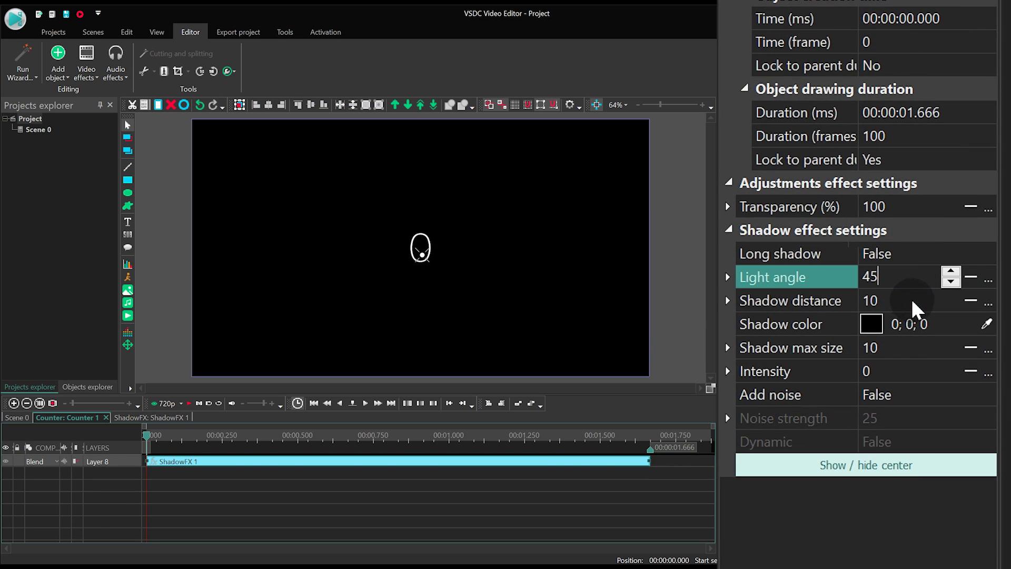
left_click(915, 302)
left_click_drag(910, 303, 795, 300)
type("0")
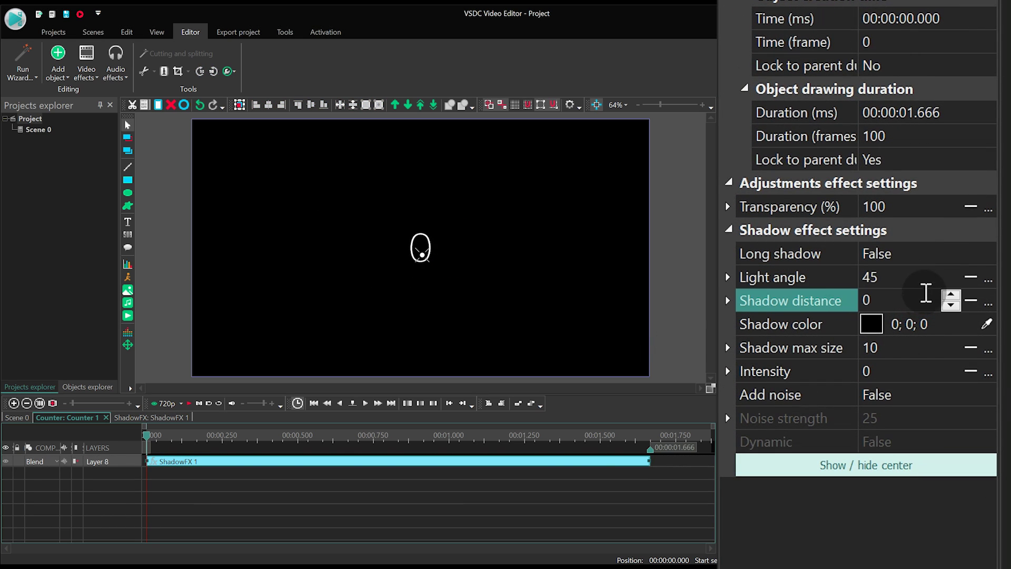
left_click(943, 323)
left_click_drag(977, 326, 869, 327)
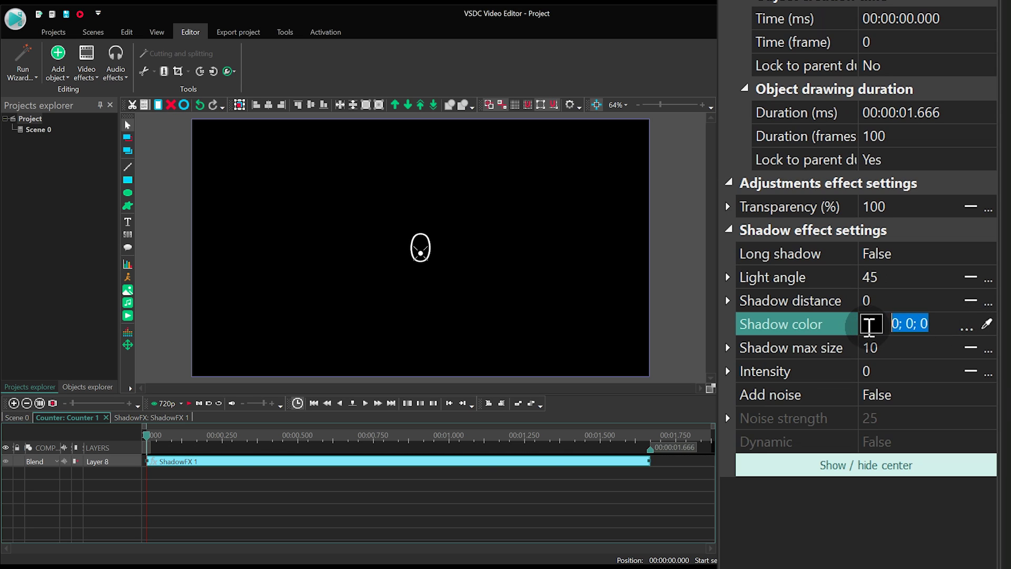
left_click(965, 325)
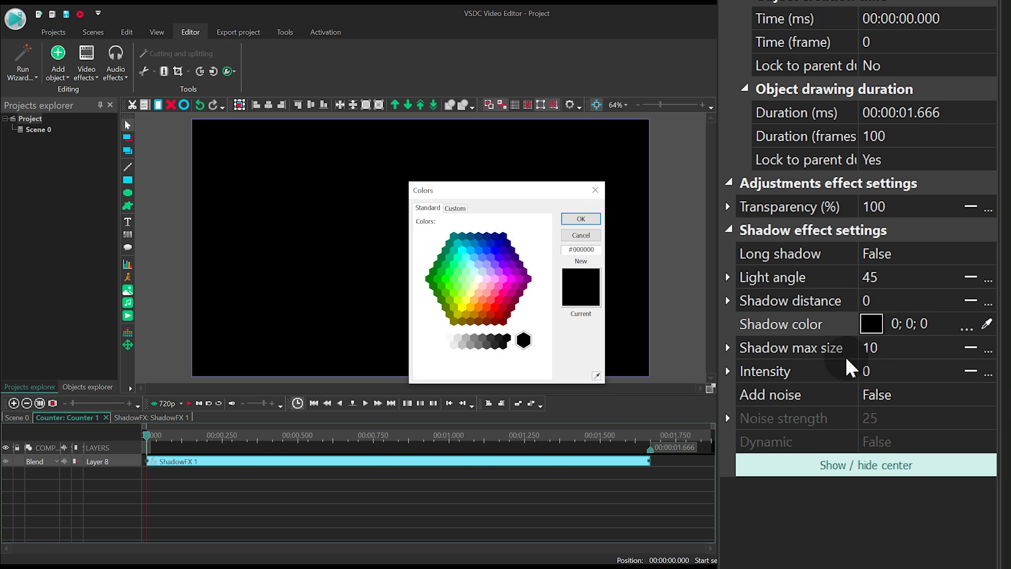
left_click_drag(520, 348, 427, 343)
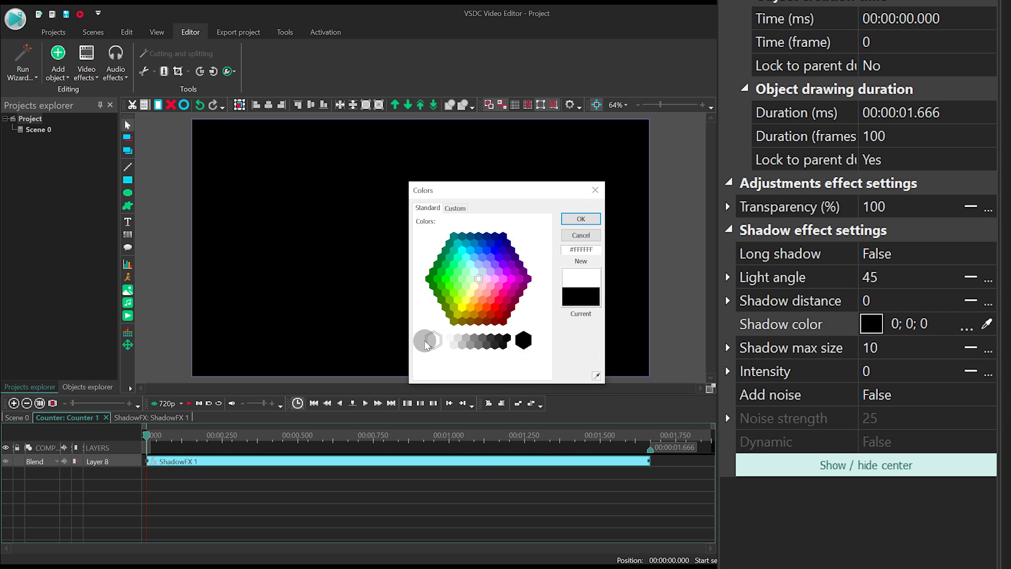
left_click(581, 219)
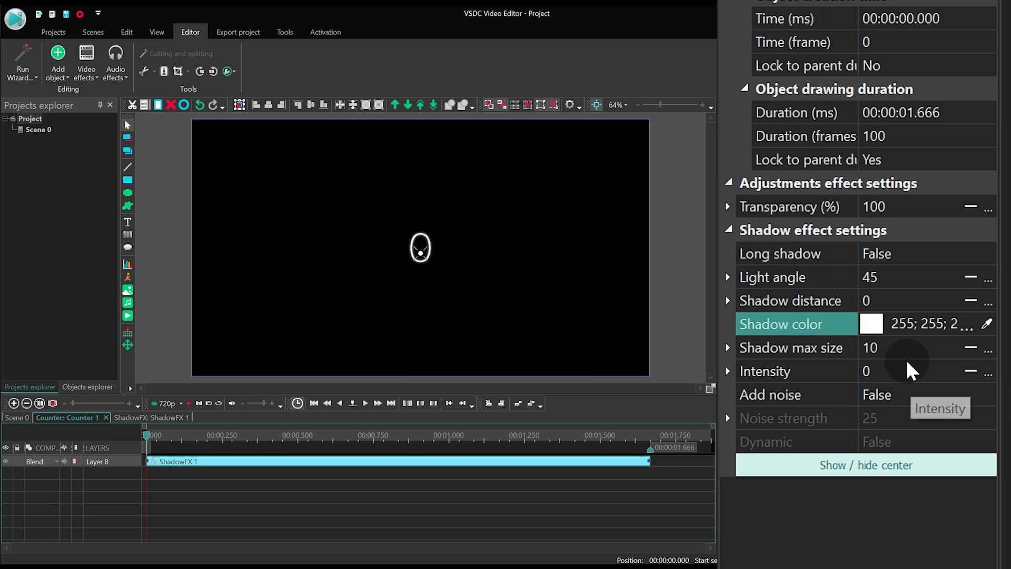
Step: Set the shadow intensity to 10 and max size to 0; 200
left_click(911, 376)
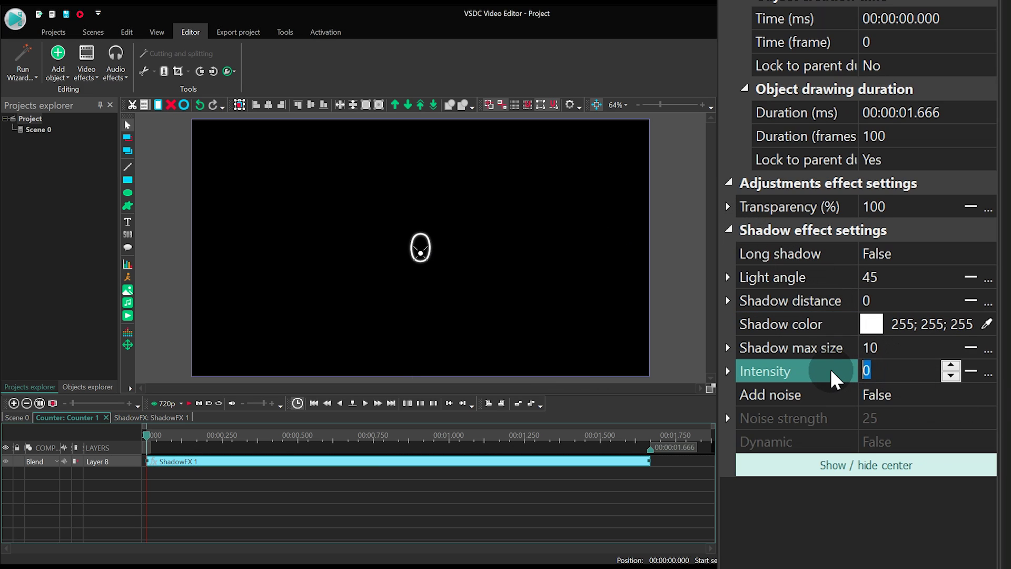
type("10")
left_click(959, 348)
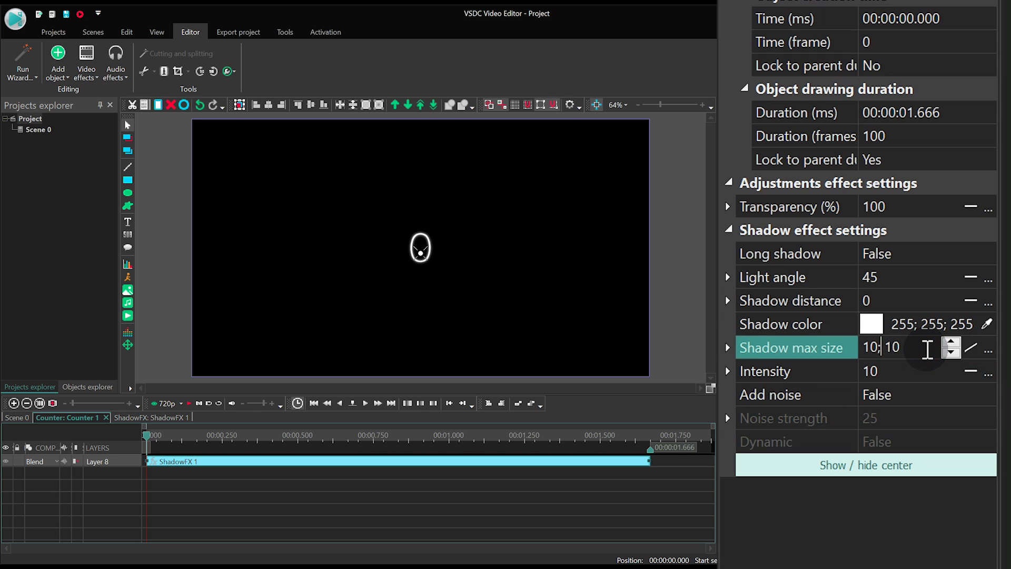
left_click(927, 349)
type("0; 200")
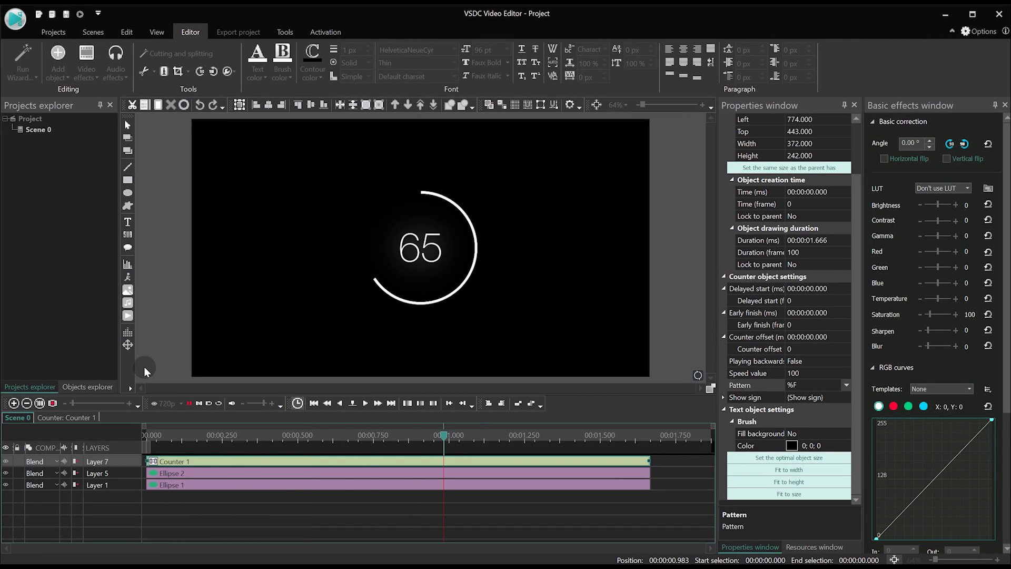
left_click(188, 461)
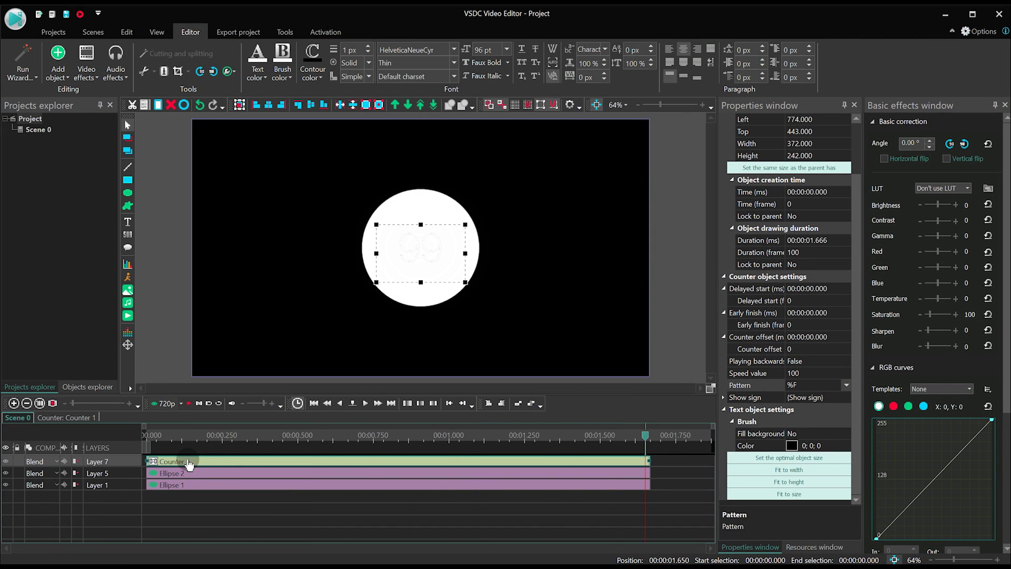
Step: Add a 19-frame Fade in to Counter 1, then return to the Scene 0 timeline
double_click(188, 462)
left_click(86, 64)
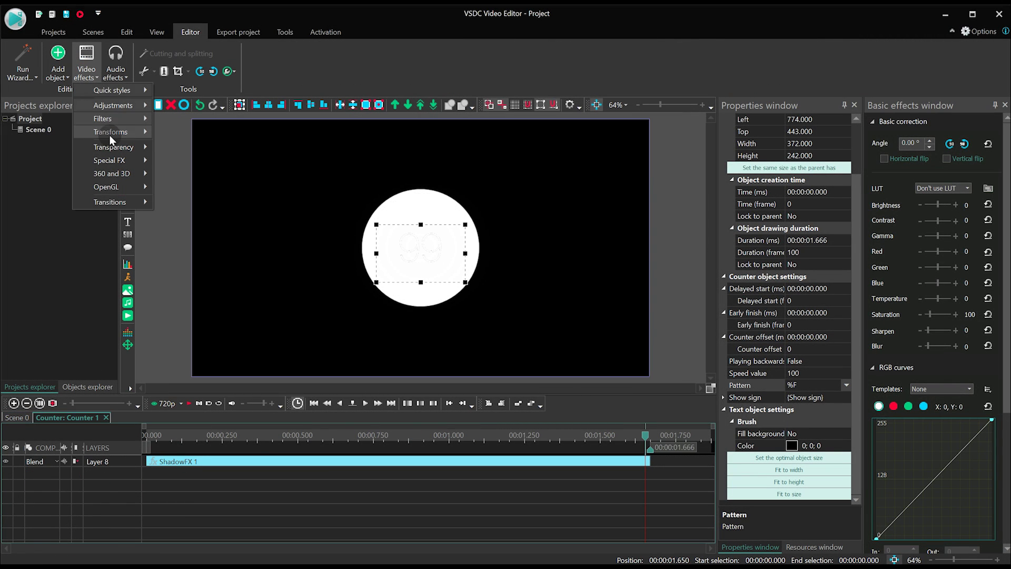
mouse_move(137, 149)
left_click(195, 150)
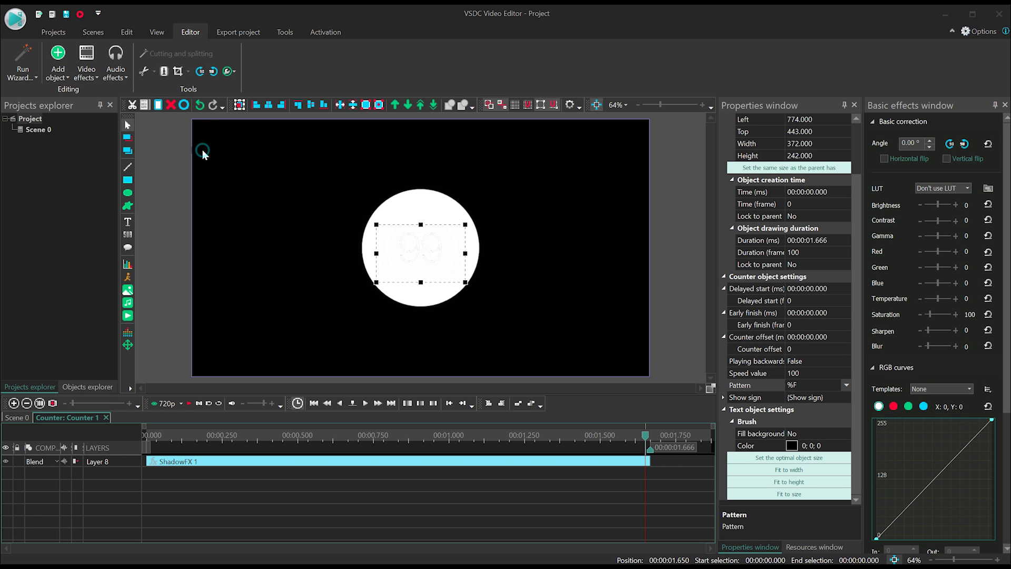
left_click(600, 345)
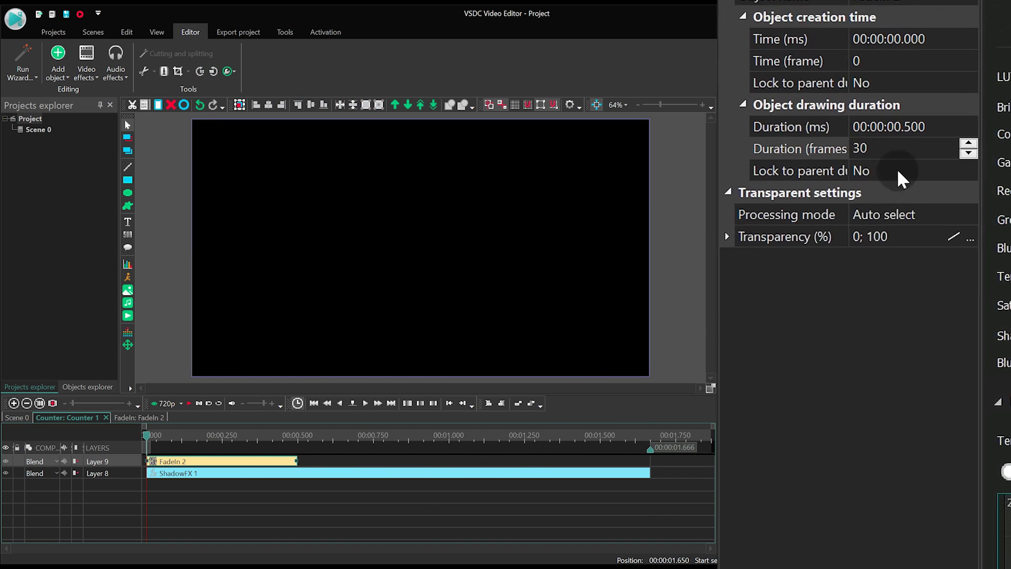
left_click(818, 229)
type("19")
key("Return")
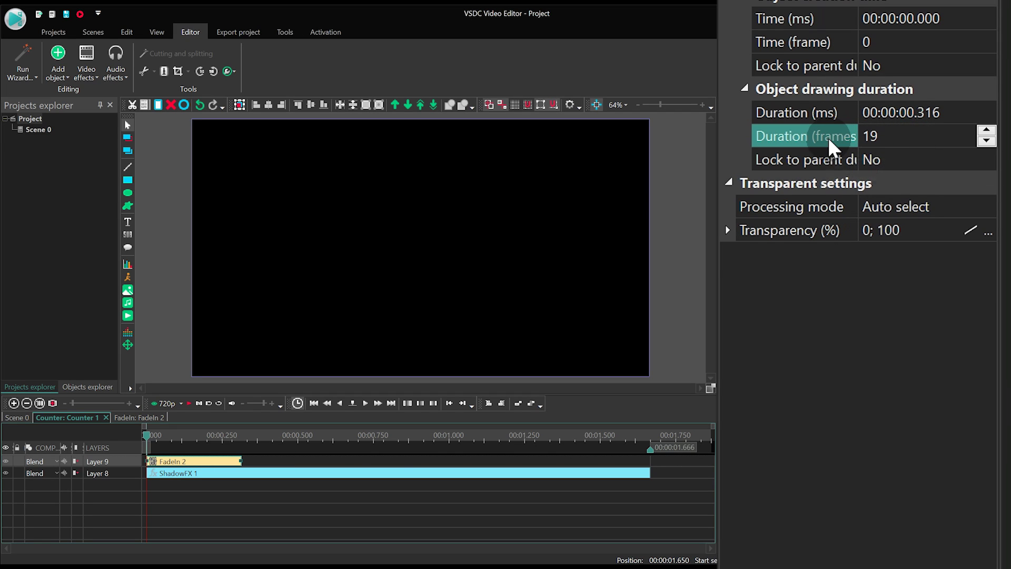
left_click(27, 417)
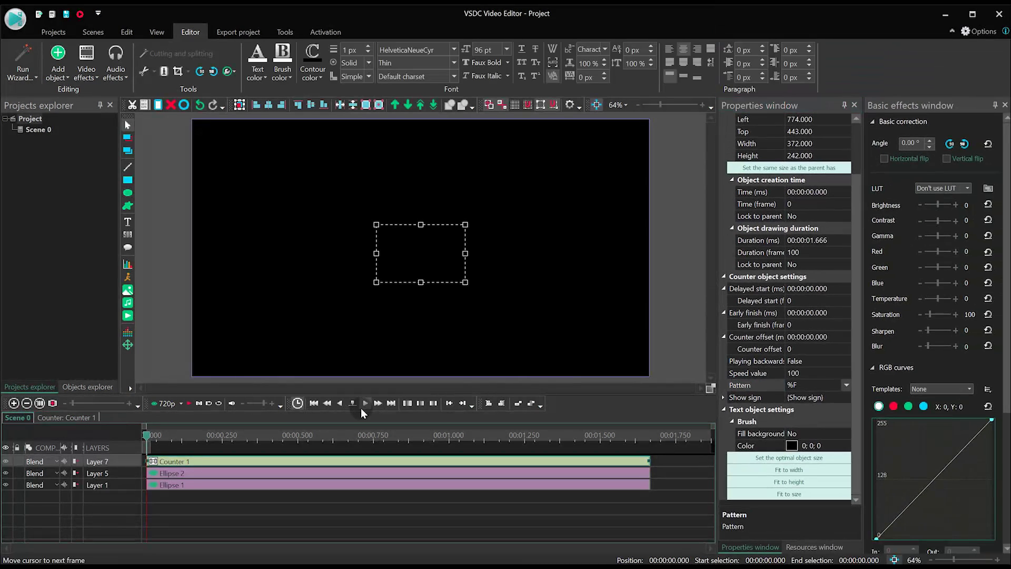
Step: Duplicate Ellipse 1 as Ellipse 3 and place it on Layer 1 after Ellipse 1
left_click(364, 406)
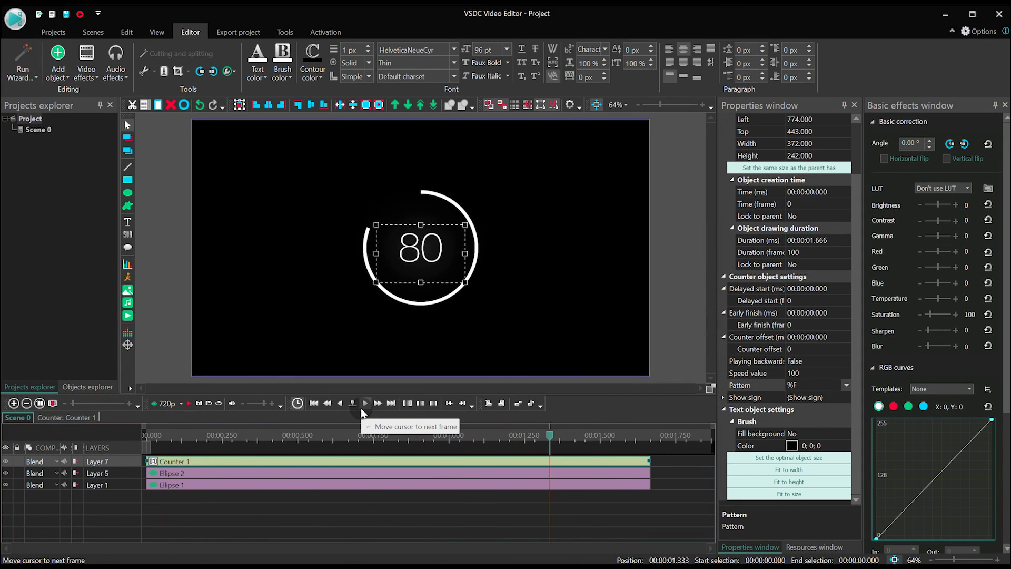
left_click(361, 407)
left_click(350, 485)
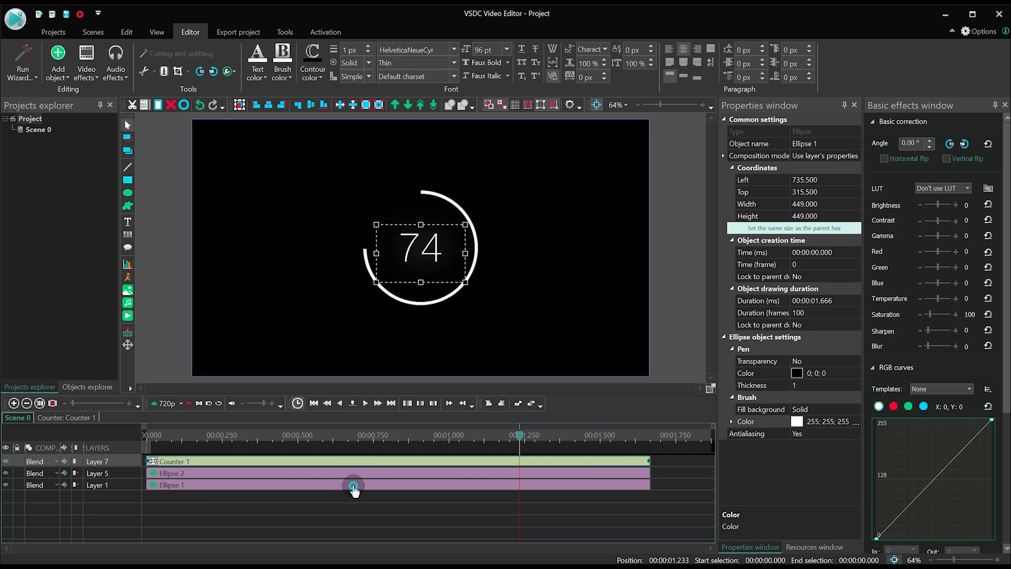
key("ctrl+c")
key("ctrl+v")
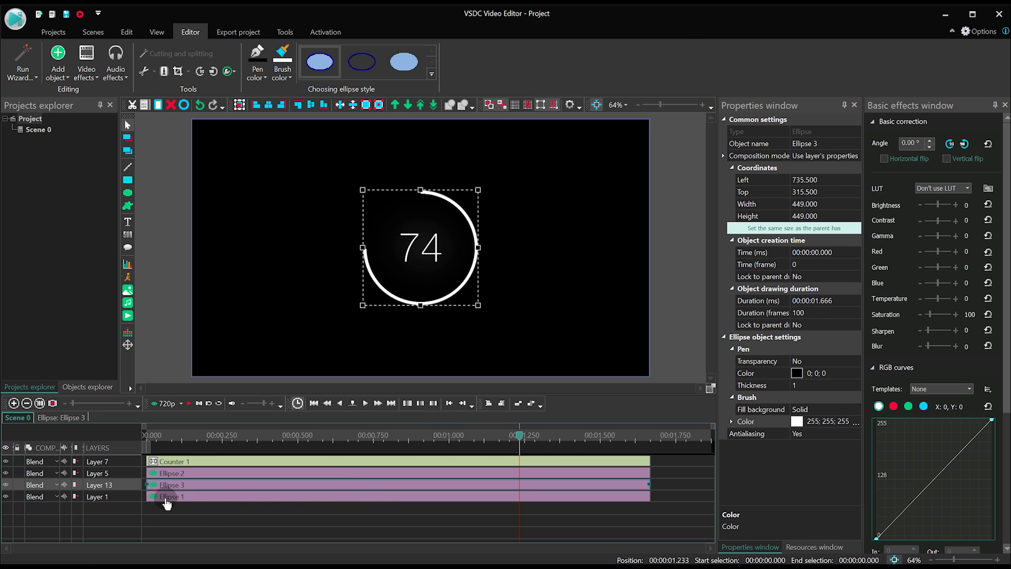
left_click_drag(164, 491, 638, 498)
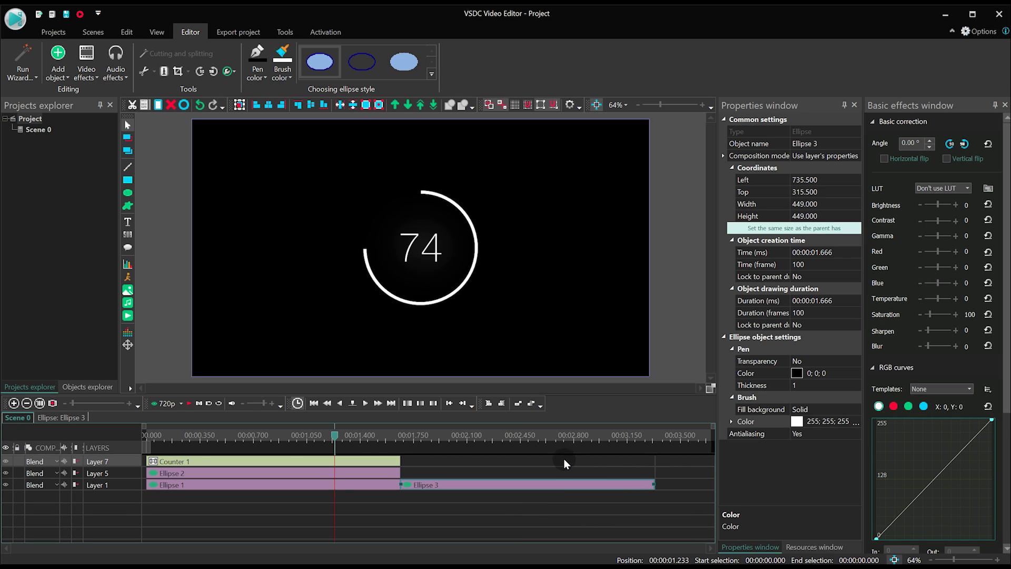
Step: Set Ellipse 3's duration to 30 frames and open its effects timeline
left_click(564, 460)
left_click(568, 482)
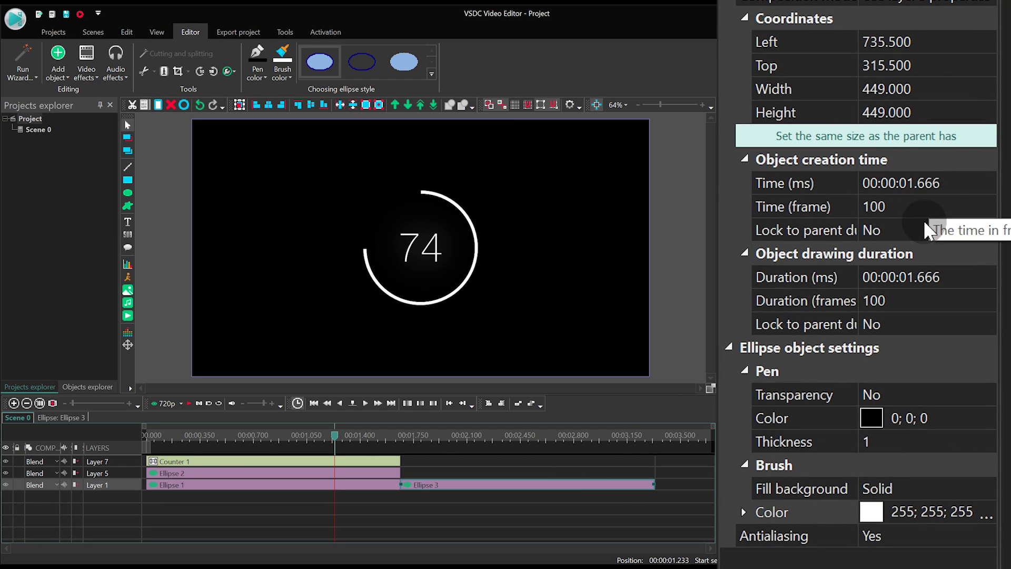
left_click(922, 298)
type("30")
key("Return")
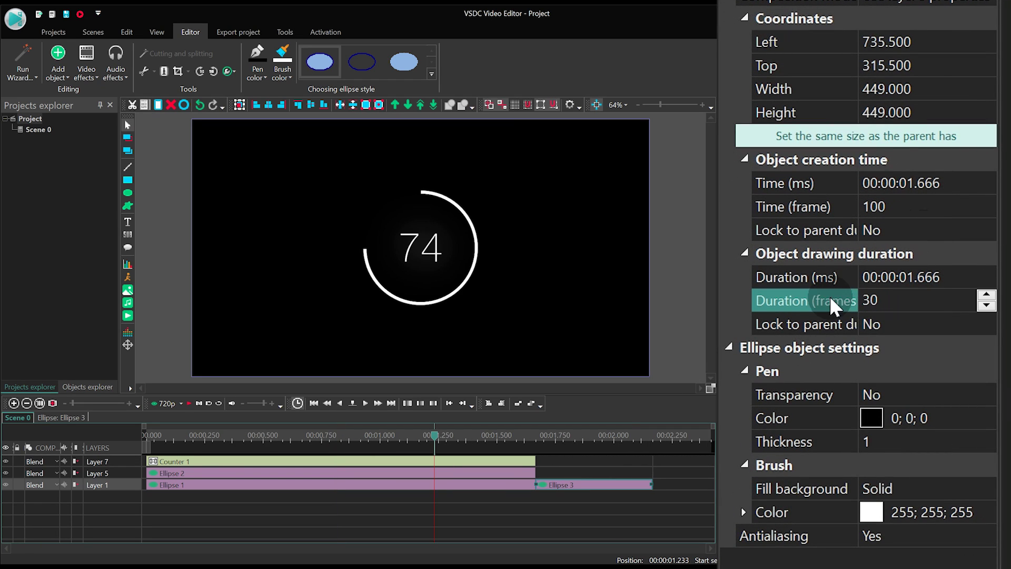
double_click(586, 483)
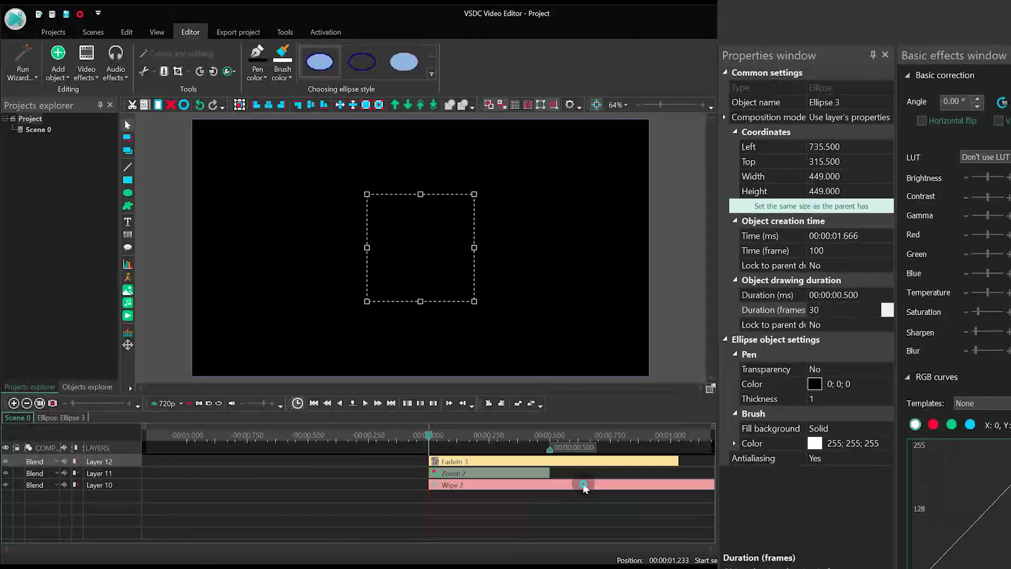
Step: Change Zoom 2's Levels to 110; 800
left_click(310, 514)
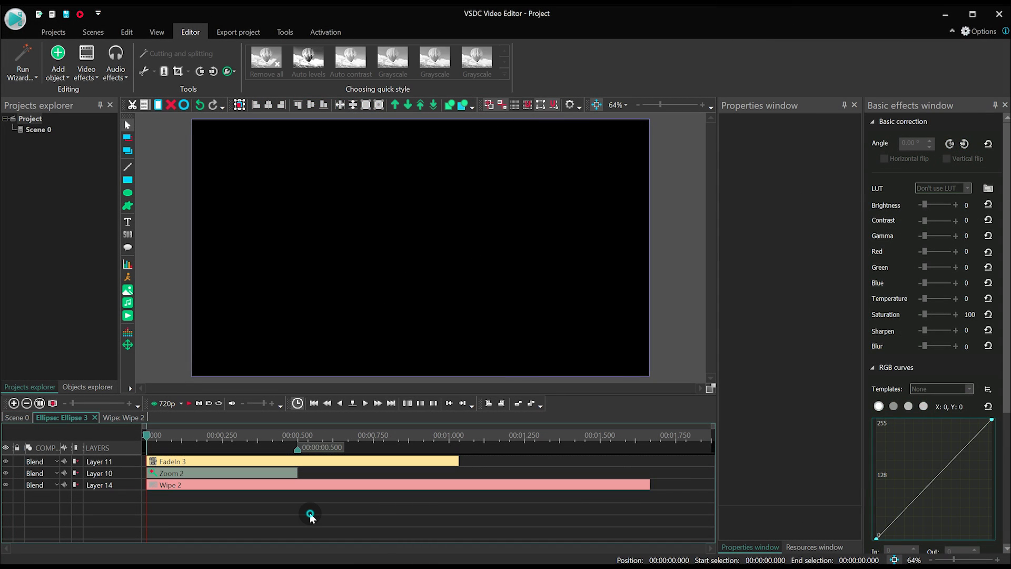
left_click(214, 473)
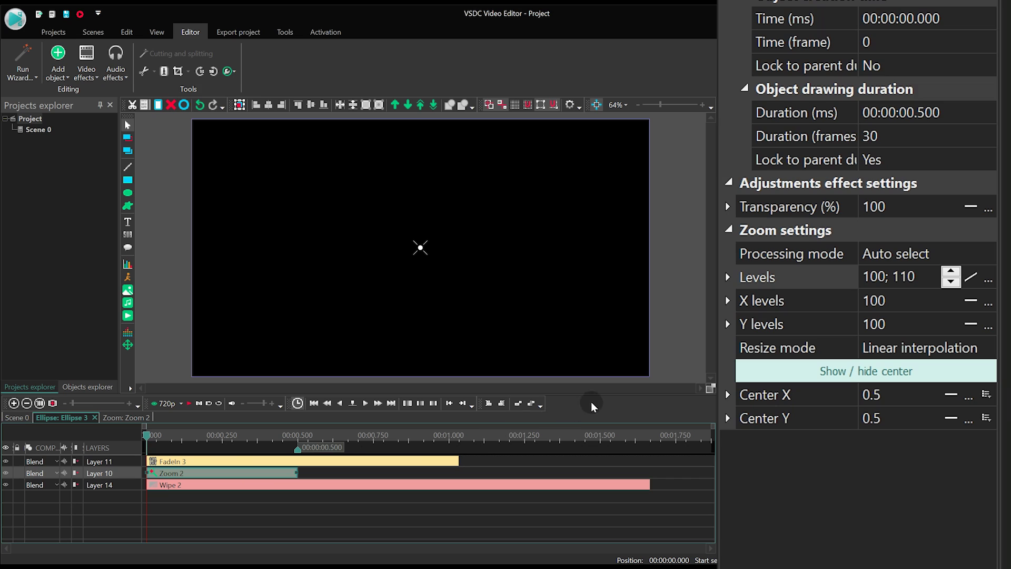
left_click(885, 285)
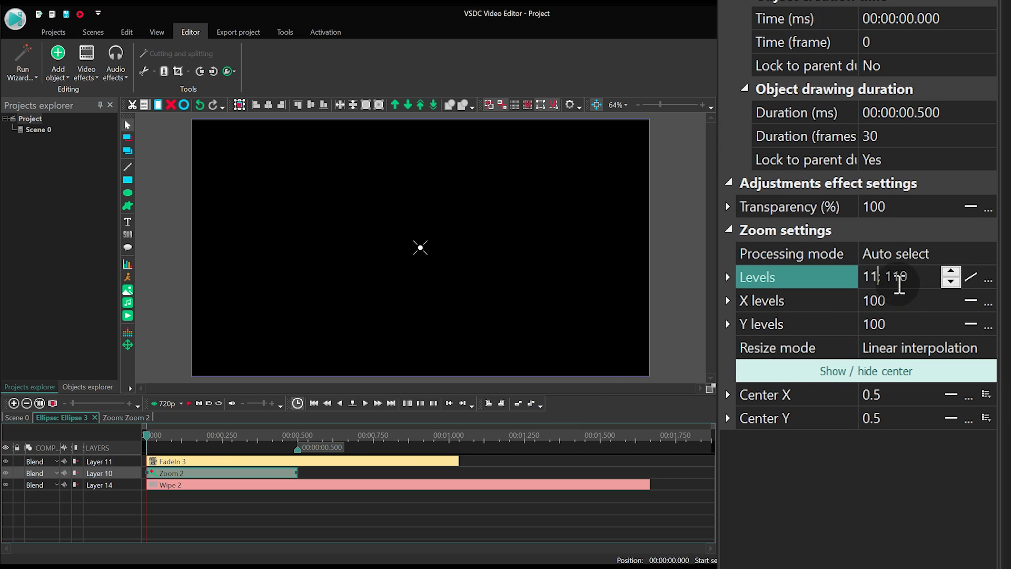
left_click_drag(894, 278, 917, 278)
type("800")
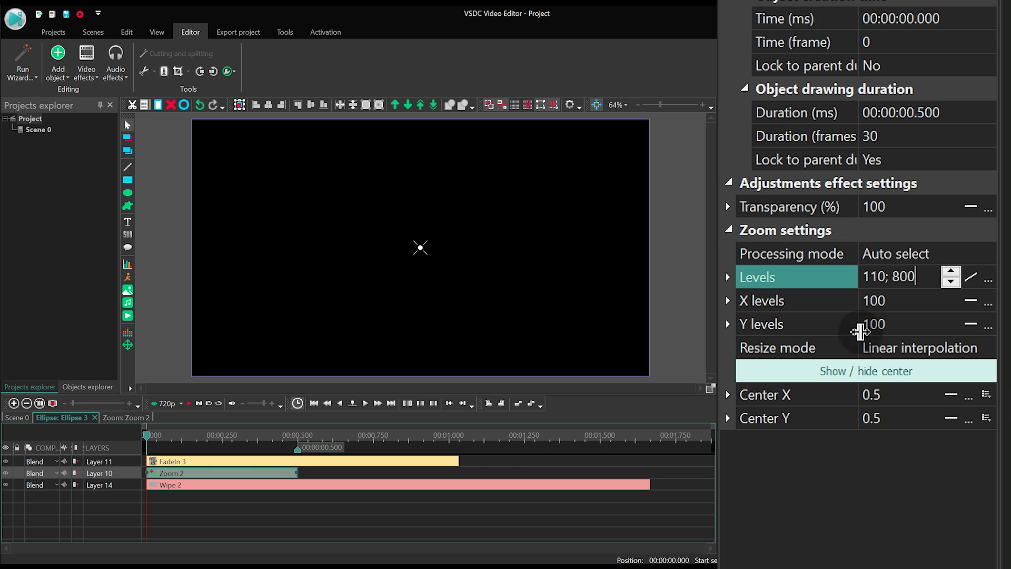
left_click(332, 511)
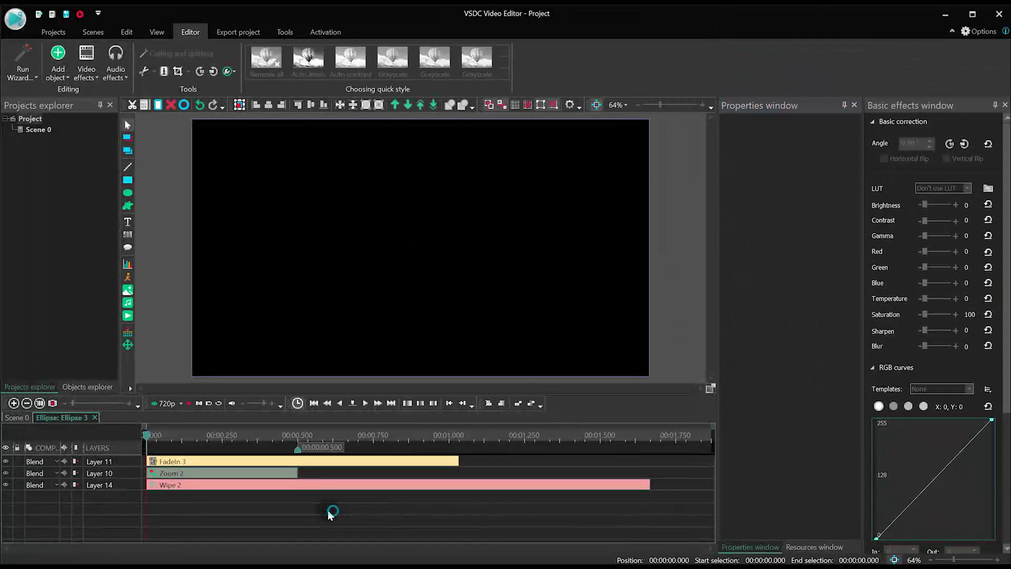
Step: Delete Wipe 2 and trim the fade clip to end with Zoom 2
left_click(274, 485)
key("Delete")
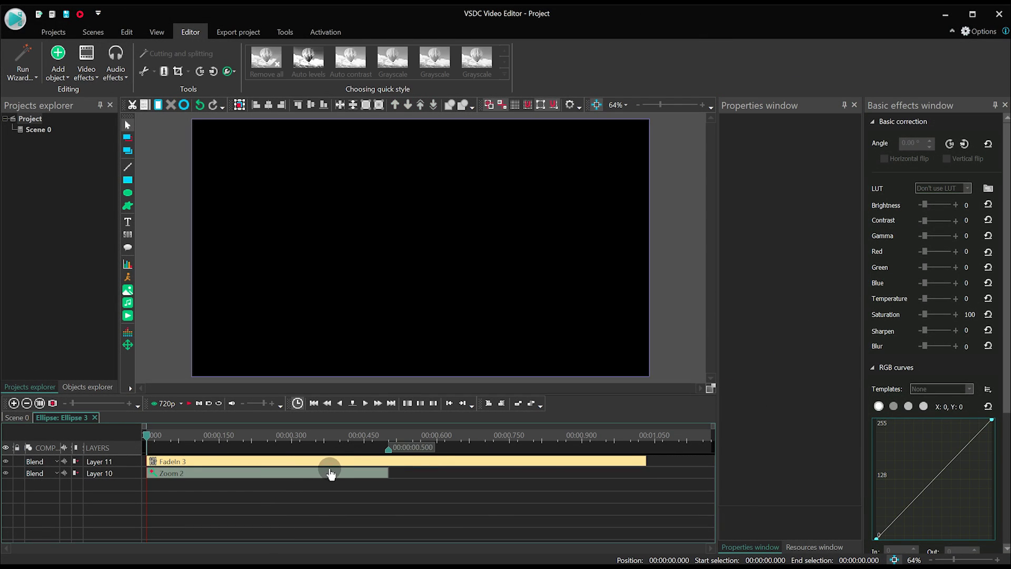
left_click(337, 462)
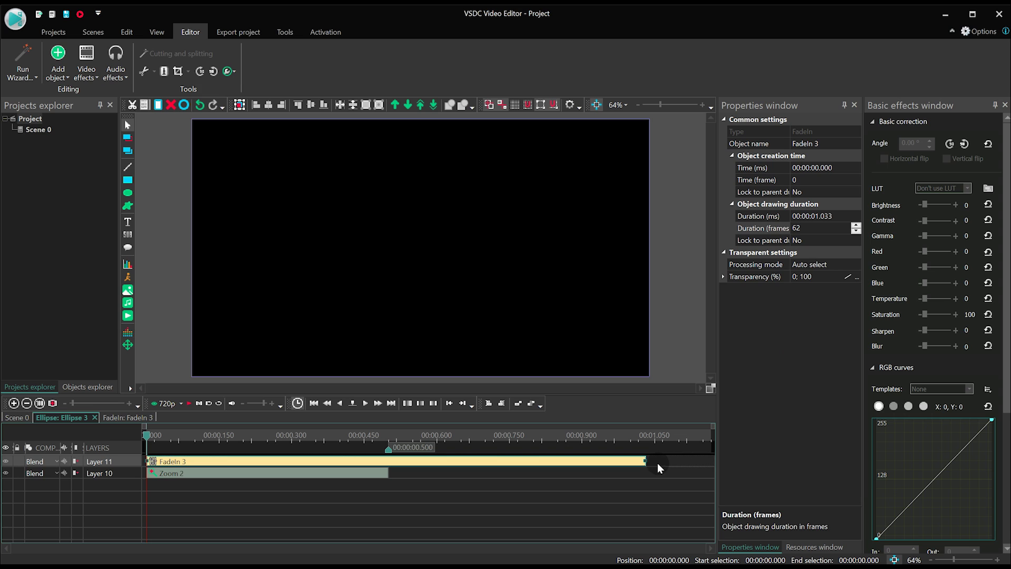
left_click_drag(651, 463, 388, 466)
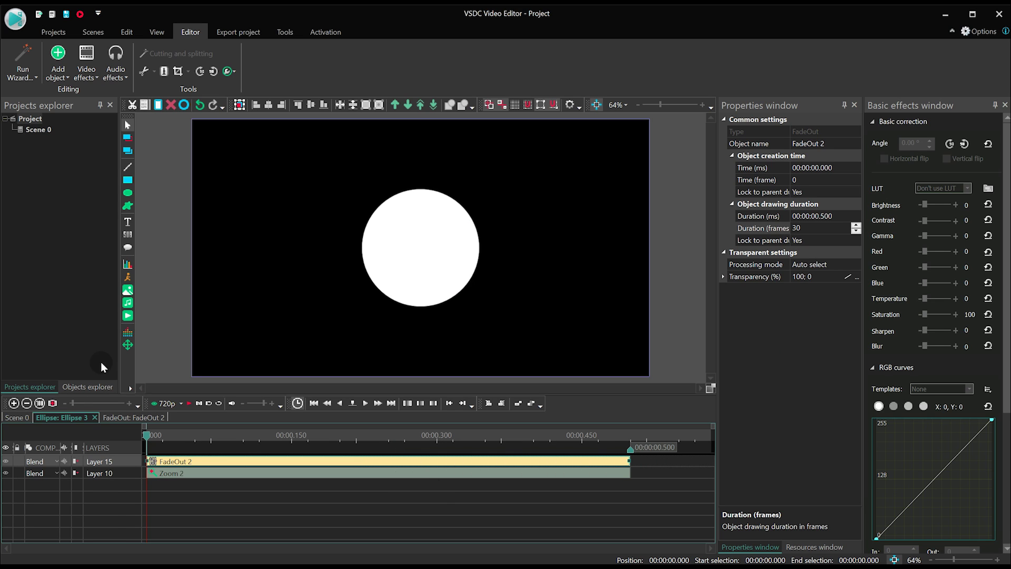
Step: Return to Scene 0 and play the countdown animation through to its black ending at 2.166 s
left_click(16, 418)
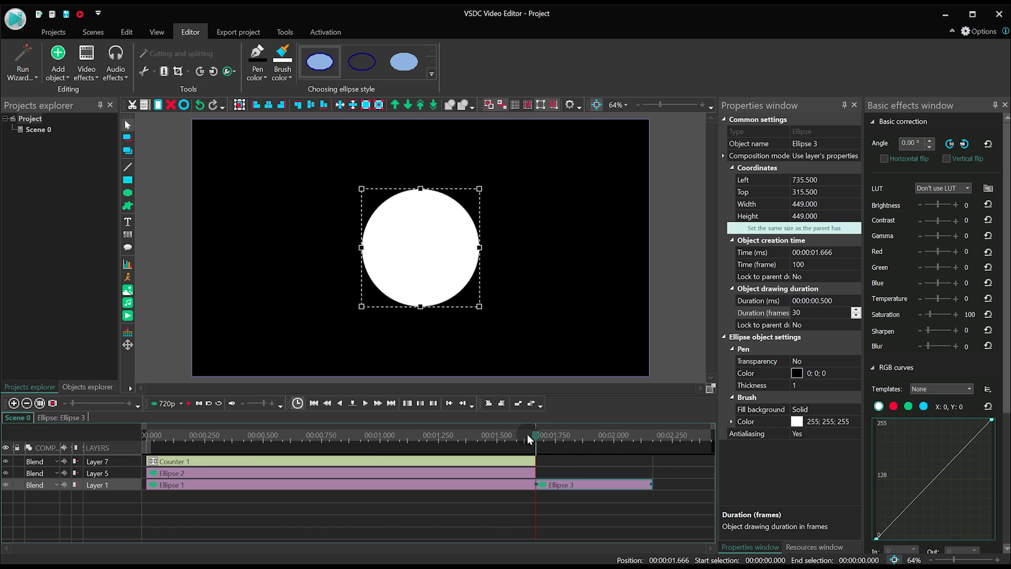
key("space")
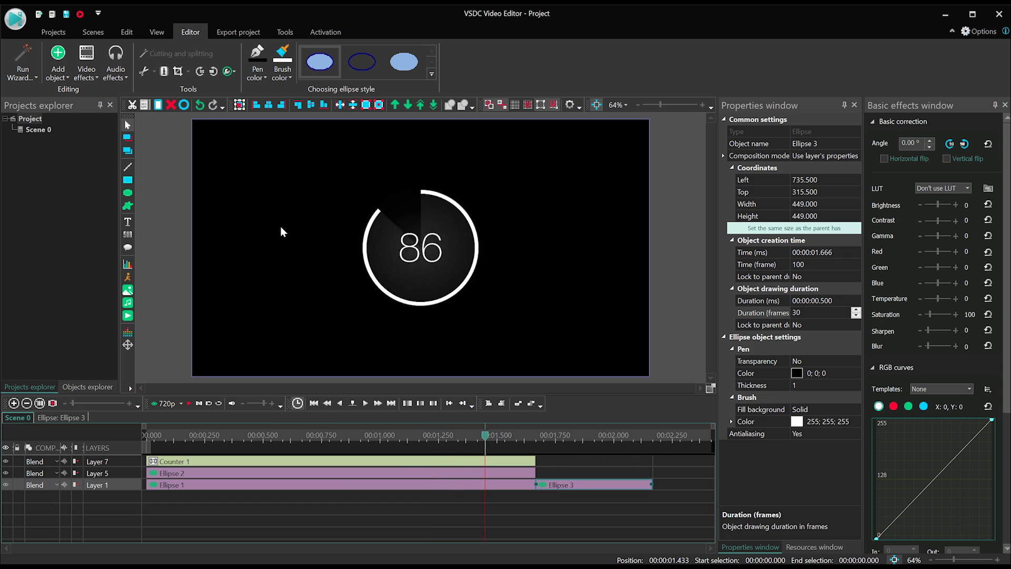
left_click(281, 226)
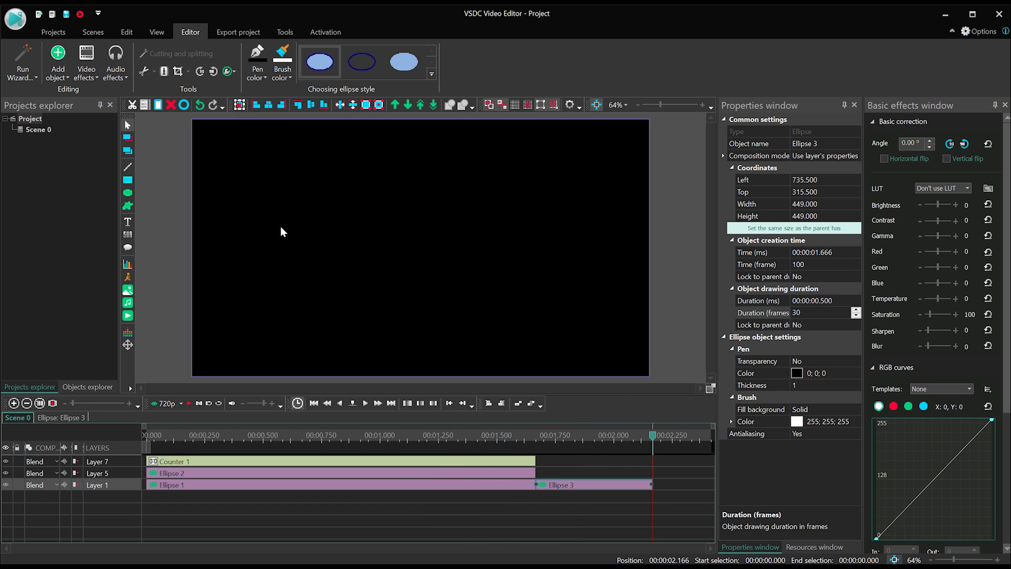